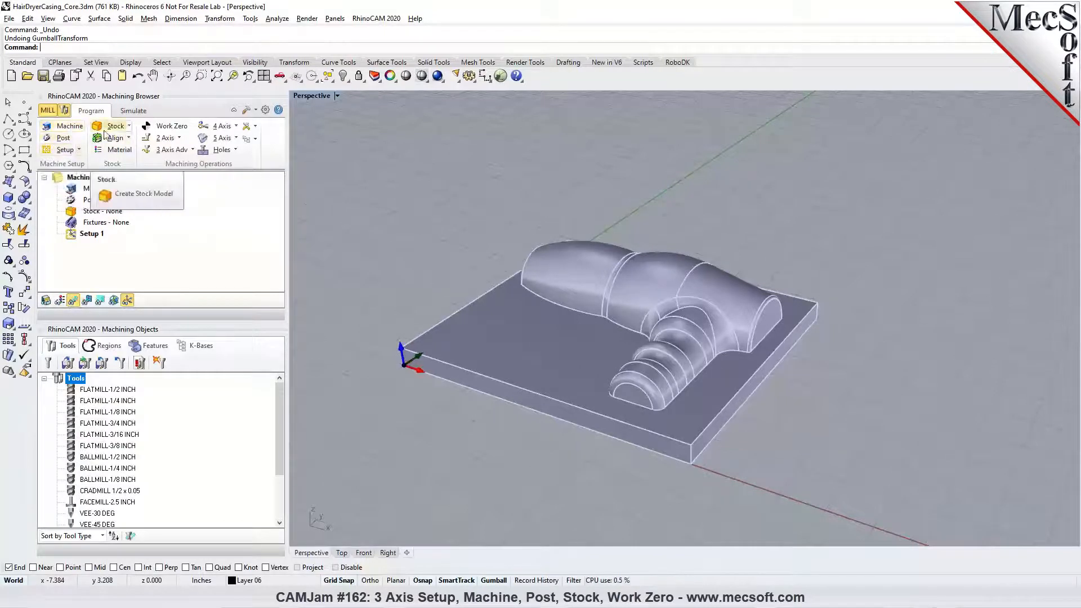
Step: Create a box stock from the model's bounding box with the height set to 2.25 inches, and turn on stock display
{"action": "left_click", "coordinate": [130, 126]}
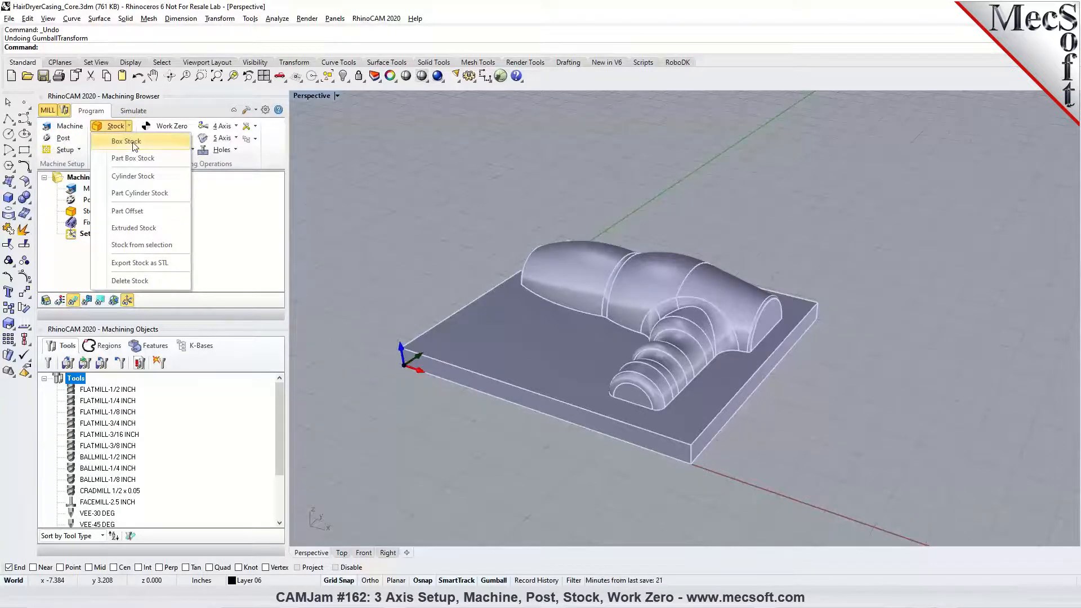
{"action": "left_click", "coordinate": [135, 146]}
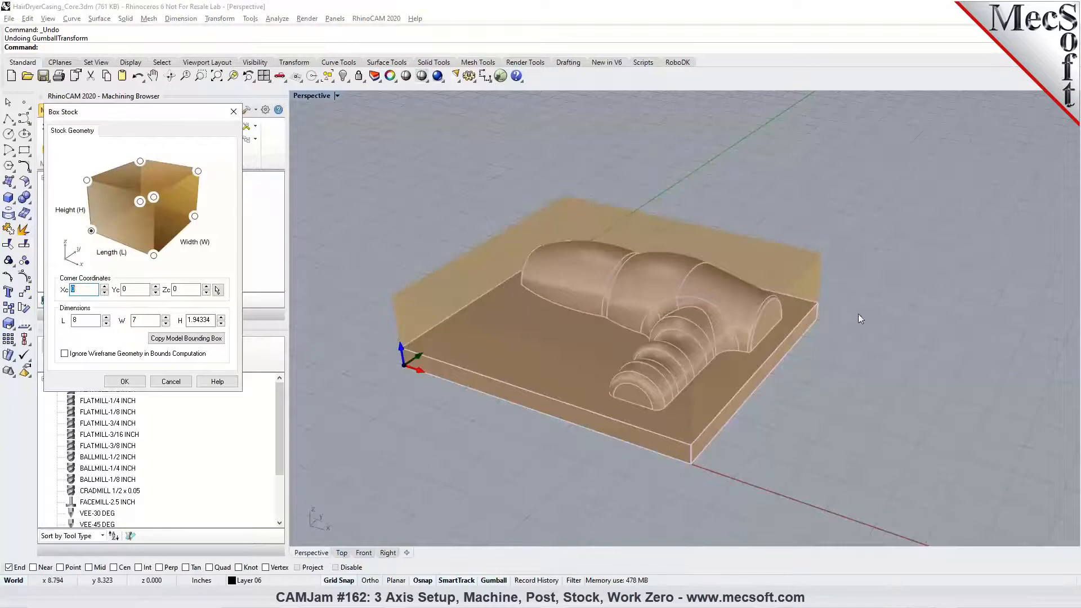
{"action": "left_click", "coordinate": [186, 337]}
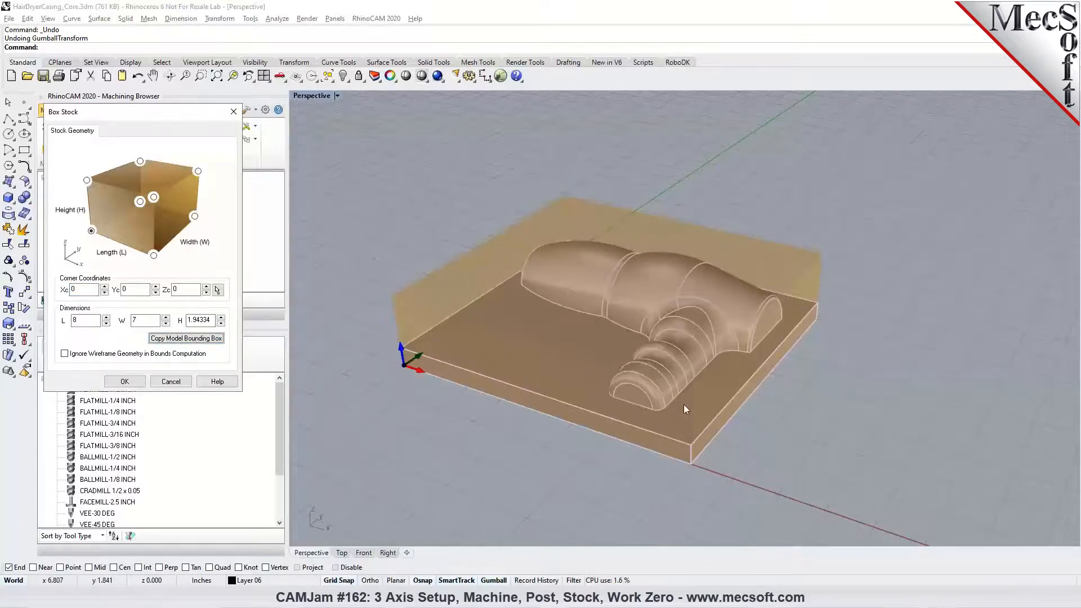
{"action": "right_click_drag", "start_coordinate": [683, 404], "coordinate": [764, 414]}
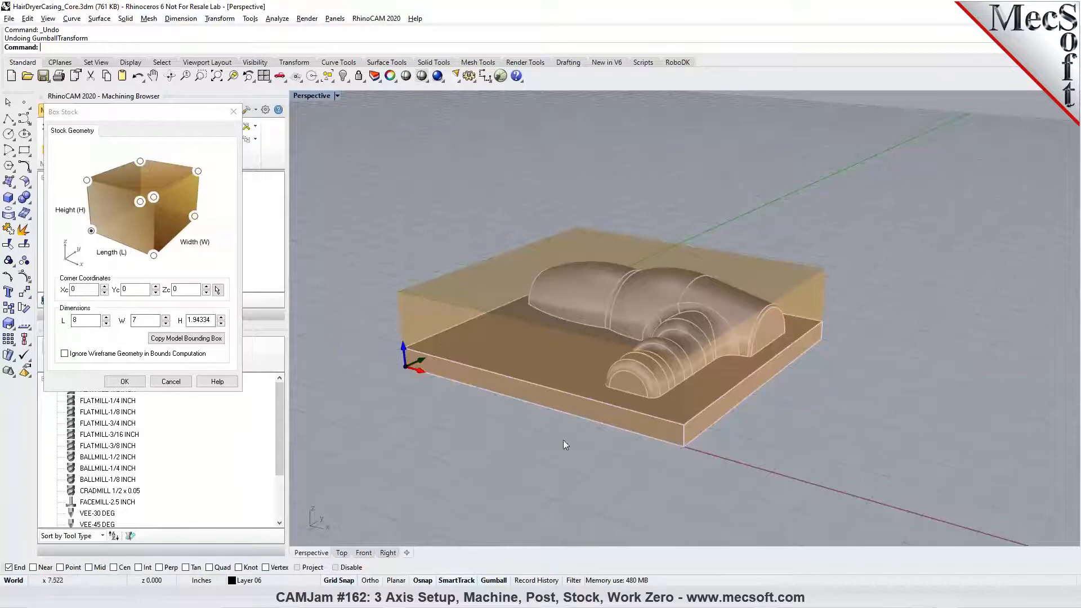
{"action": "left_click", "coordinate": [196, 337]}
{"action": "type", "text": "2.25"}
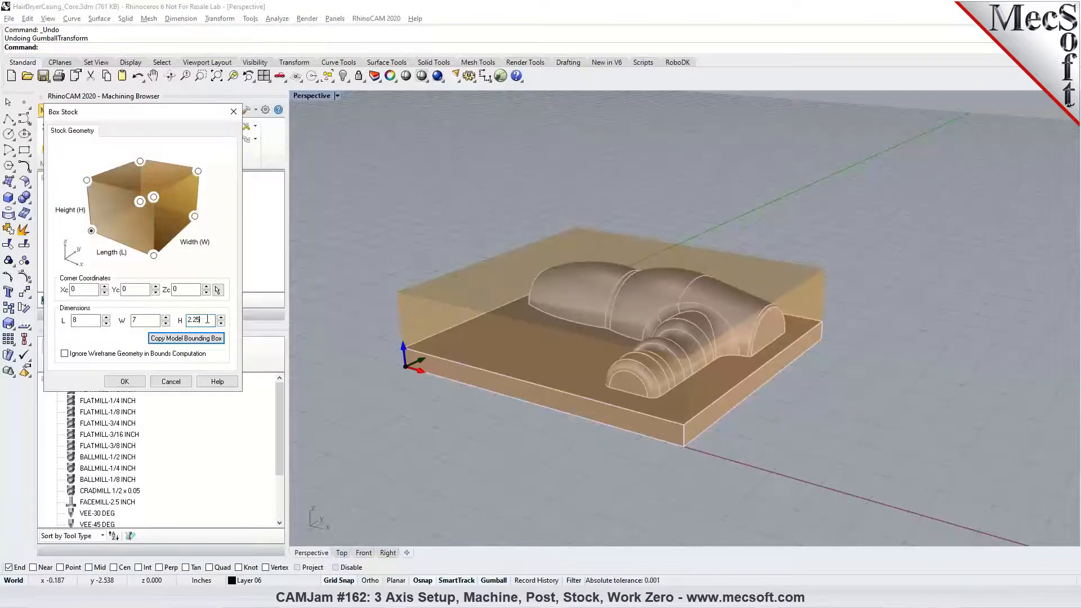
{"action": "left_click", "coordinate": [132, 383]}
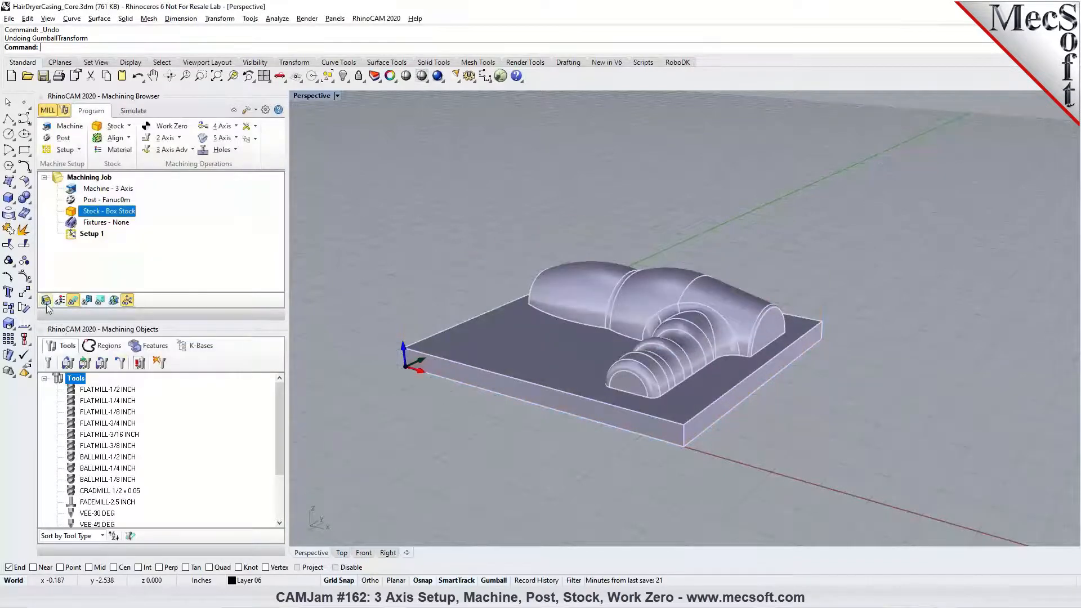
{"action": "left_click", "coordinate": [46, 301]}
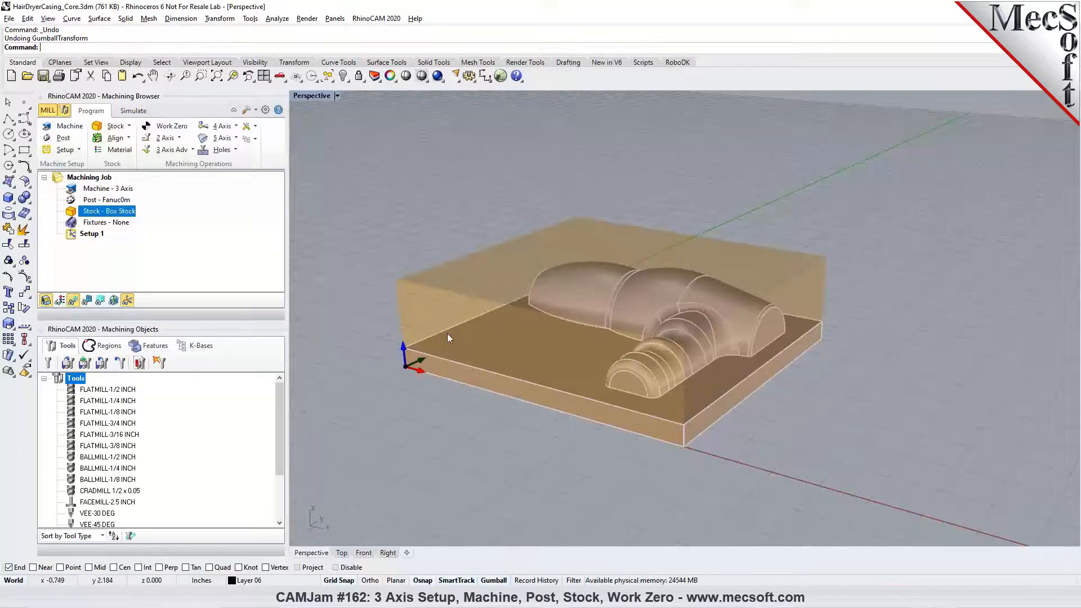
Step: Examine how the stock encloses the part in the Front, Top and Perspective views
{"action": "mouse_move", "coordinate": [488, 353]}
{"action": "right_mouse_down"}
{"action": "mouse_move", "coordinate": [577, 336]}
{"action": "mouse_move", "coordinate": [491, 361]}
{"action": "right_mouse_up"}
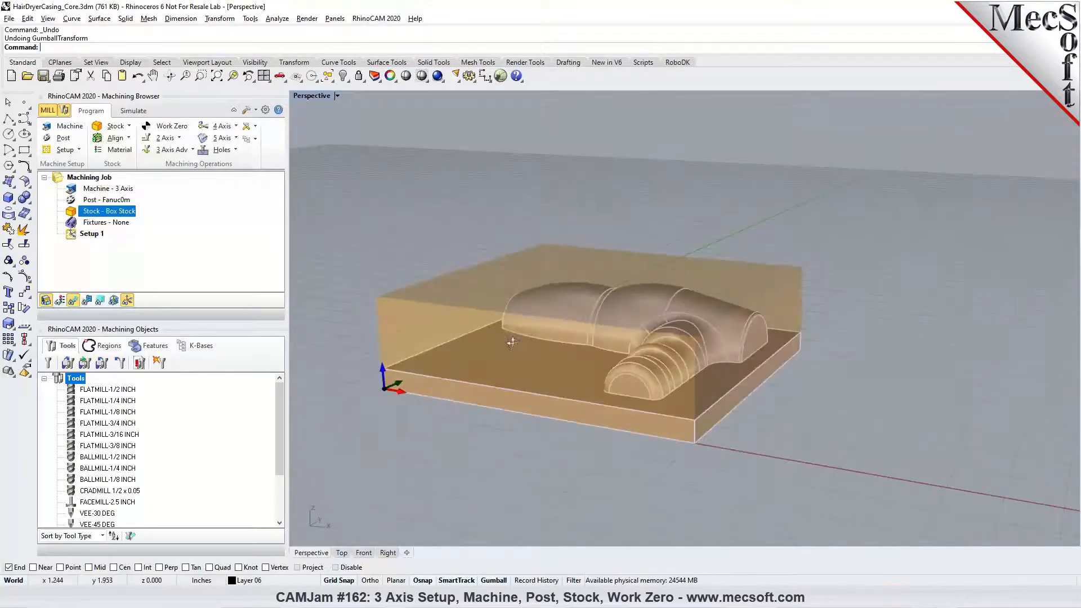
{"action": "left_click", "coordinate": [364, 552]}
{"action": "scroll", "coordinate": [780, 286], "scroll_direction": "down", "scroll_amount": 2}
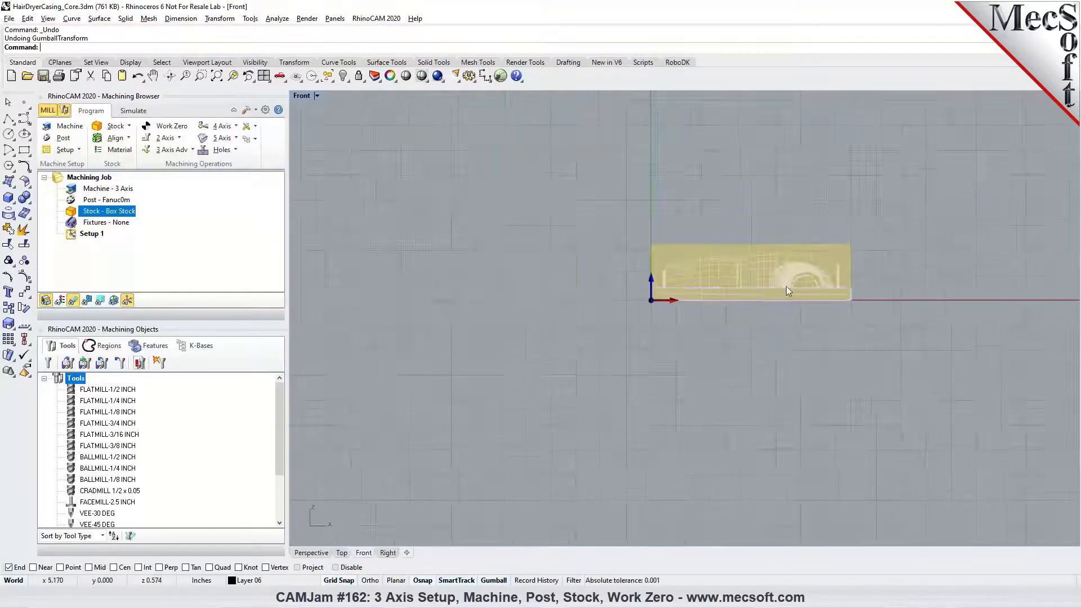
{"action": "scroll", "coordinate": [781, 286], "scroll_direction": "up", "scroll_amount": 5}
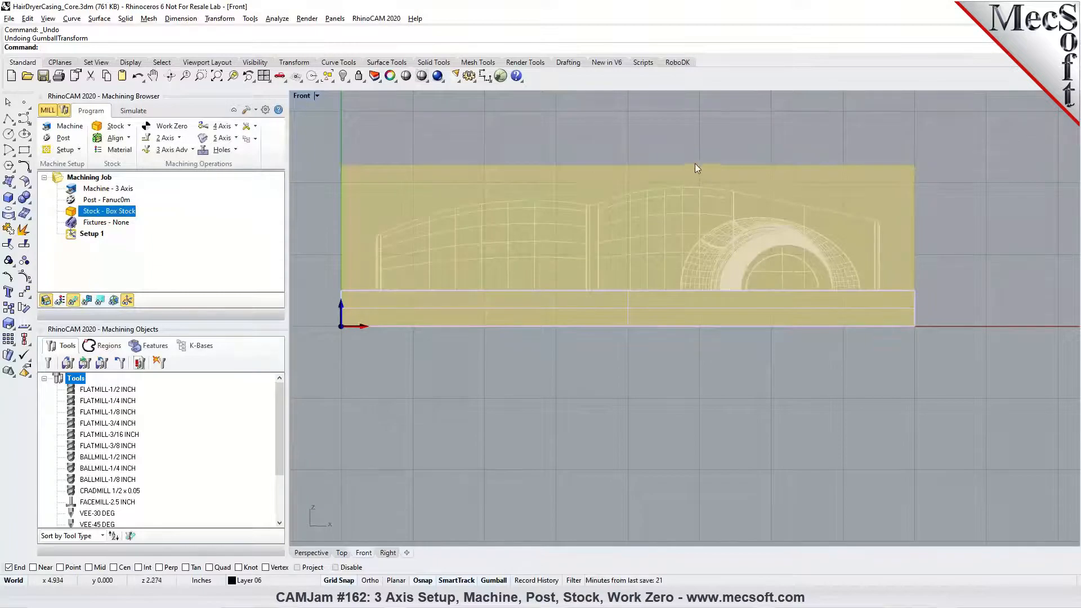
{"action": "left_click", "coordinate": [316, 554]}
{"action": "right_click_drag", "start_coordinate": [721, 360], "coordinate": [727, 404]}
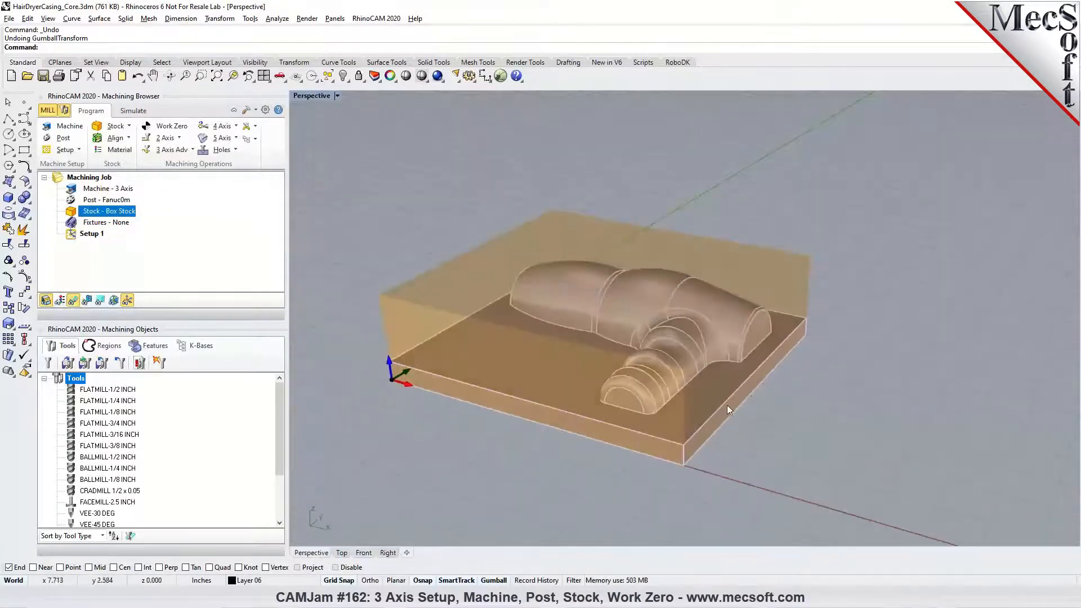
{"action": "left_click", "coordinate": [342, 552]}
{"action": "scroll", "coordinate": [527, 314], "scroll_direction": "up", "scroll_amount": 2}
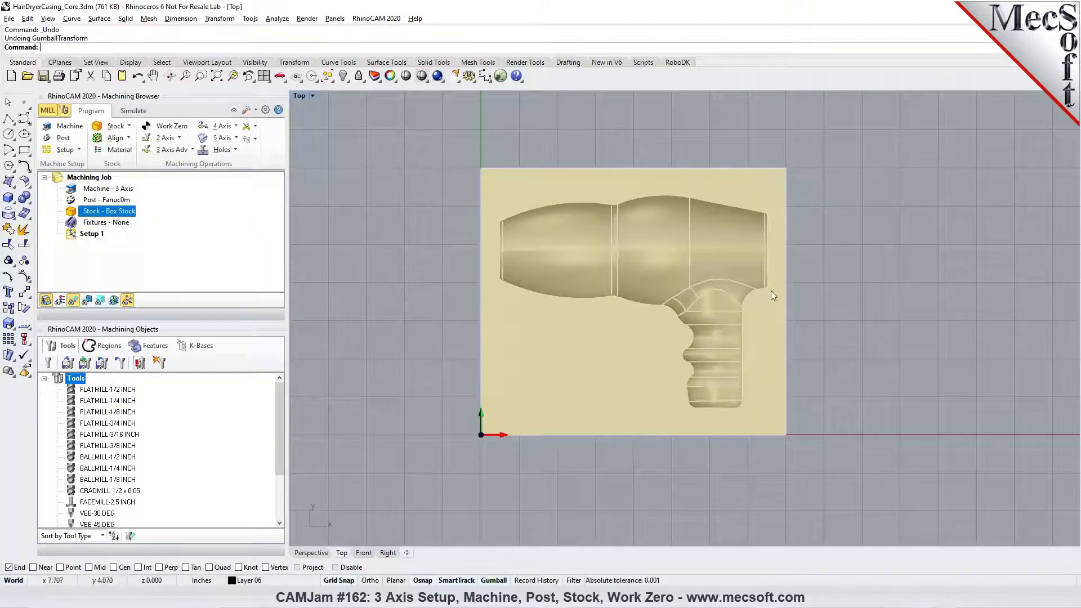
{"action": "left_click", "coordinate": [315, 555]}
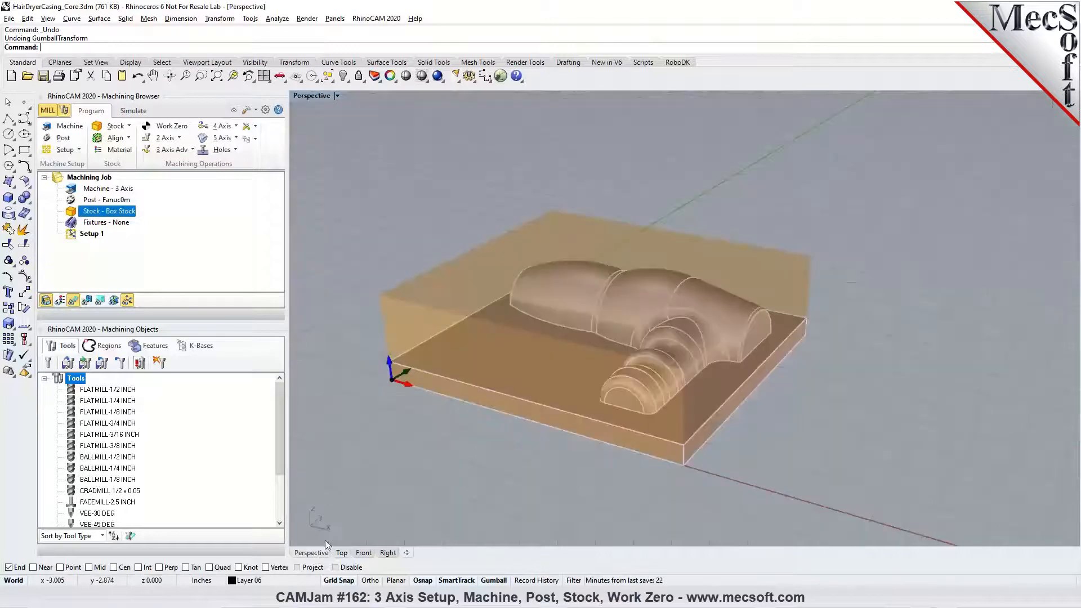
Step: Review the dimensions in the box stock definition without changing them
{"action": "left_click", "coordinate": [129, 127]}
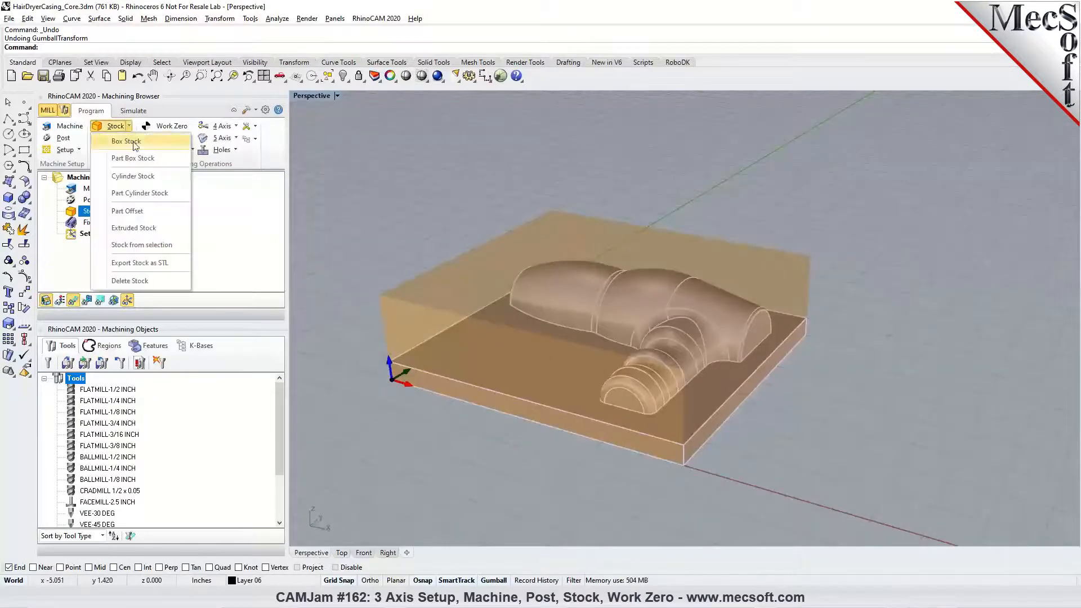
{"action": "left_click", "coordinate": [135, 145]}
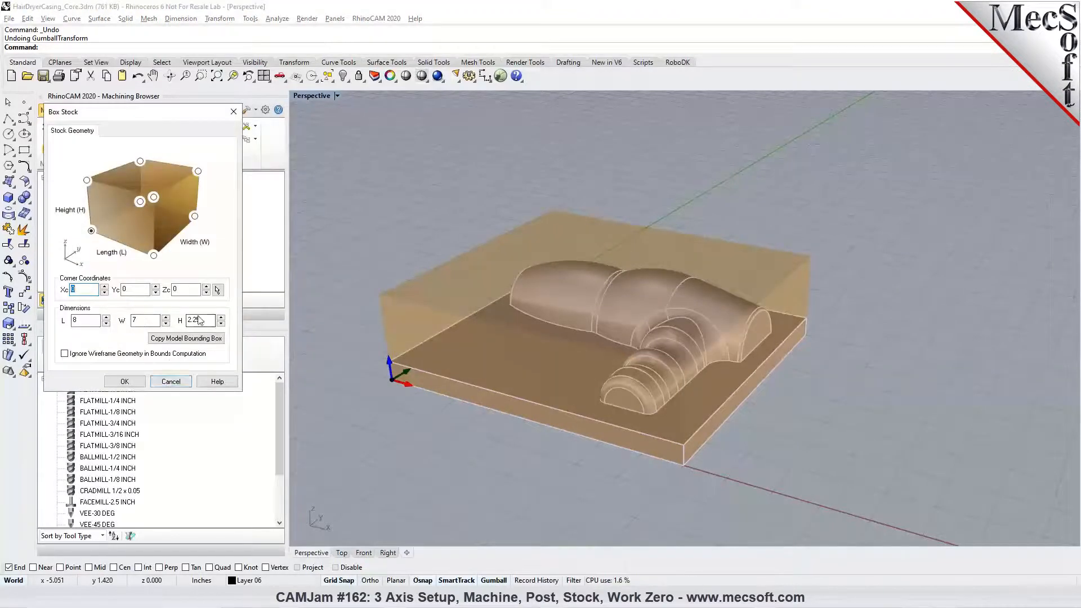
{"action": "left_click", "coordinate": [171, 381]}
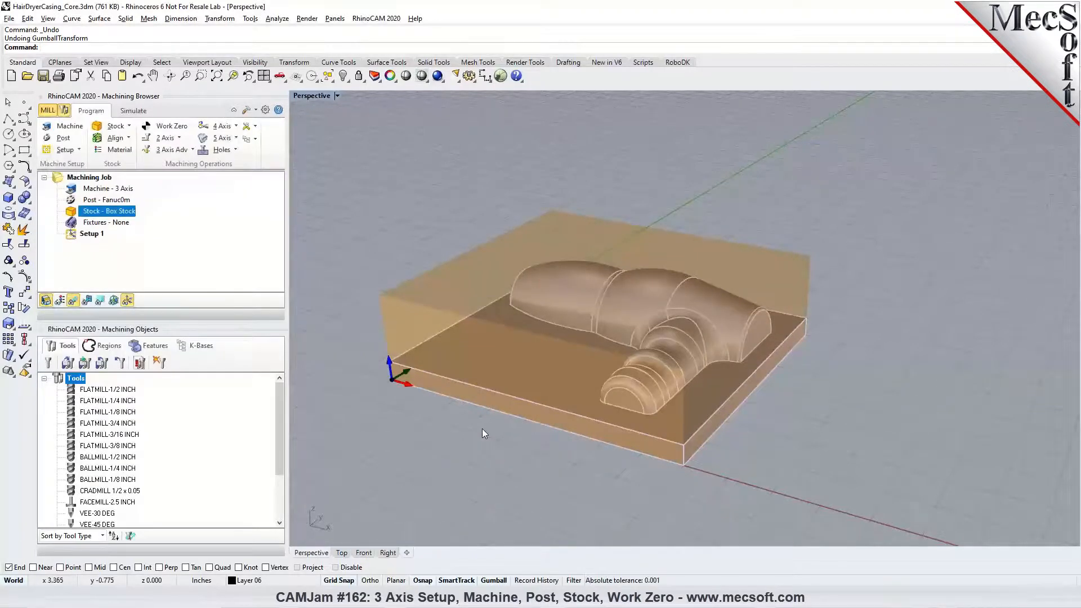
Step: Align the stock about the part with Z alignment set to Bottom and XY alignment set to Center
{"action": "left_click", "coordinate": [116, 141]}
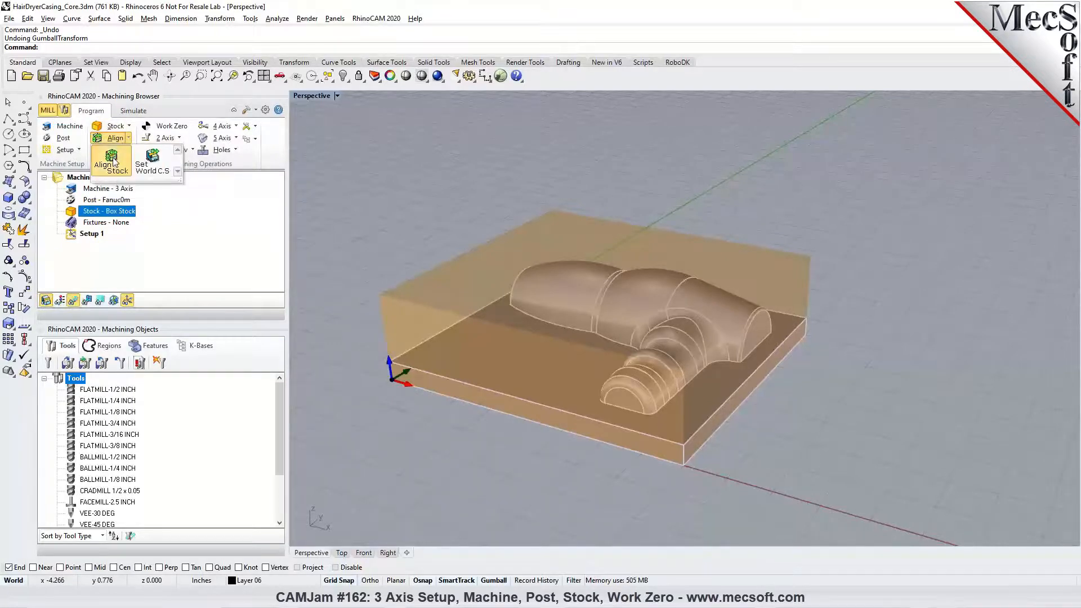
{"action": "left_click", "coordinate": [113, 160]}
{"action": "right_click_drag", "start_coordinate": [514, 358], "coordinate": [497, 291]}
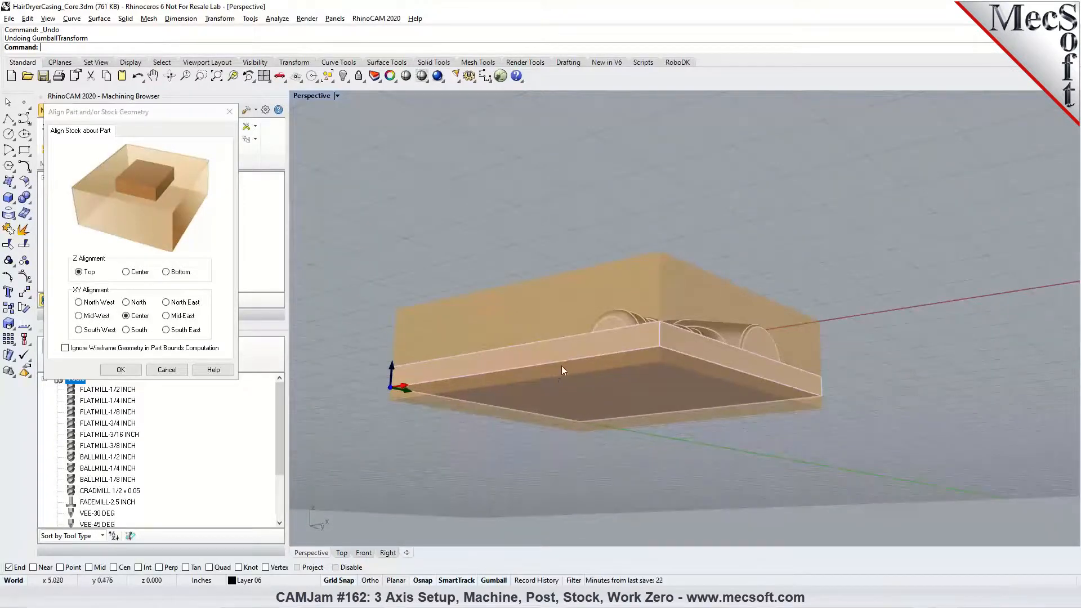
{"action": "right_click_drag", "start_coordinate": [568, 360], "coordinate": [565, 421]}
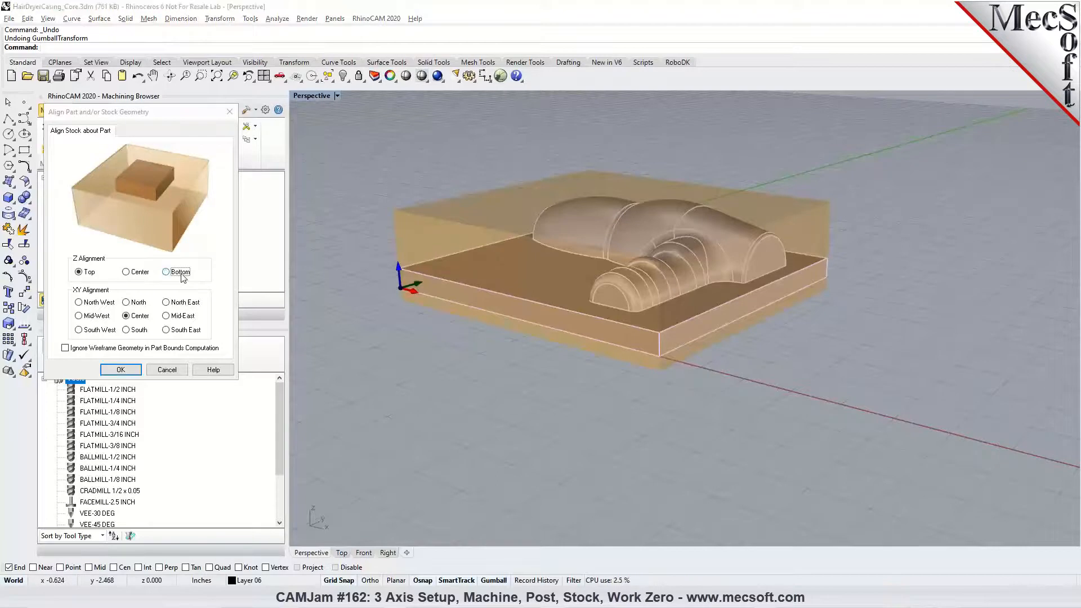
{"action": "left_click", "coordinate": [181, 274]}
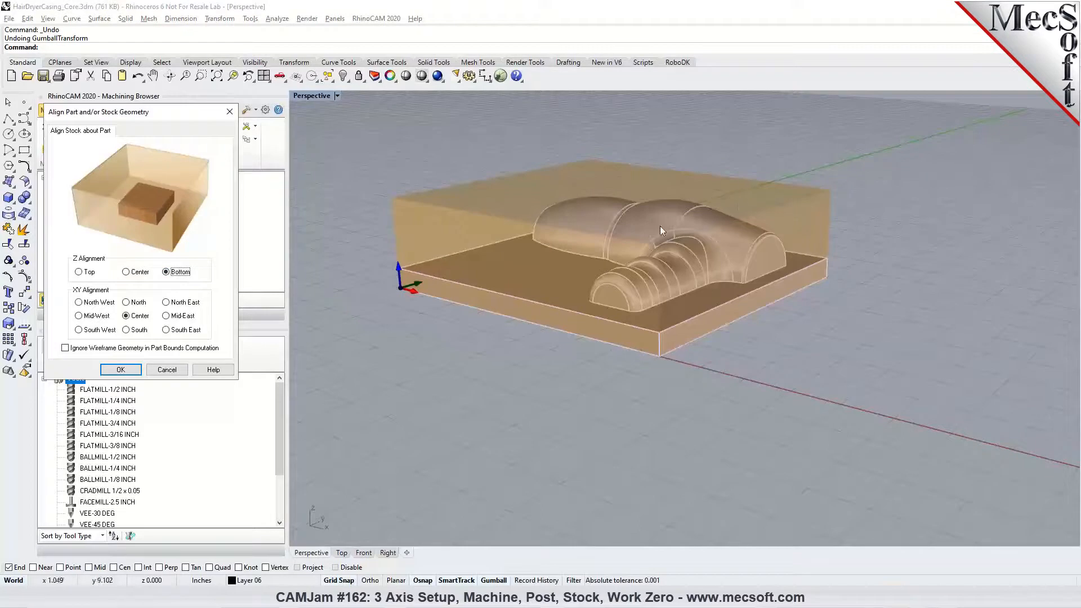
{"action": "left_click", "coordinate": [363, 552]}
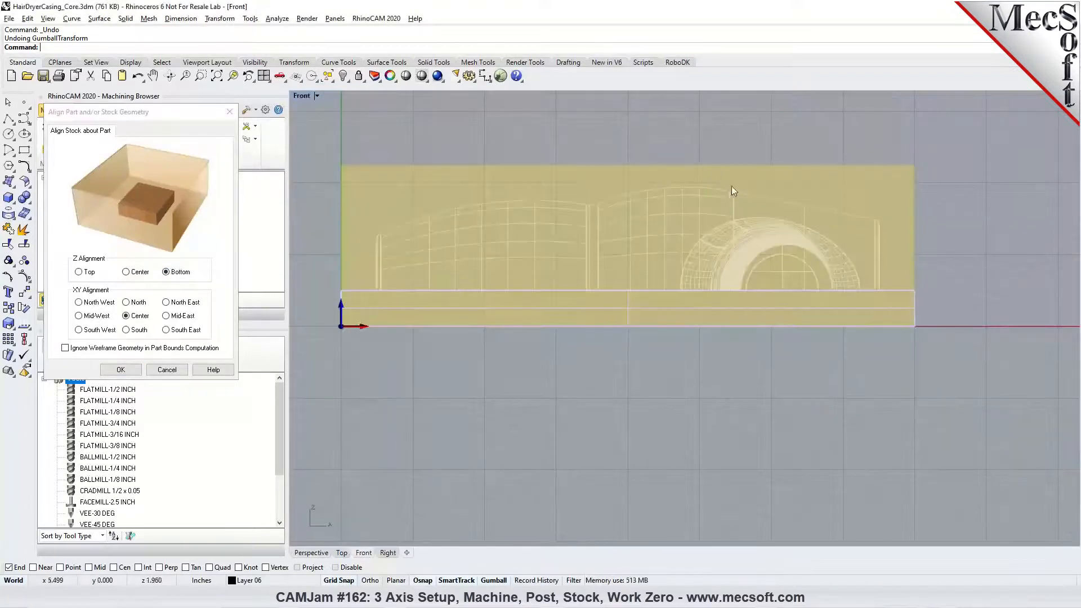
{"action": "left_click", "coordinate": [311, 552]}
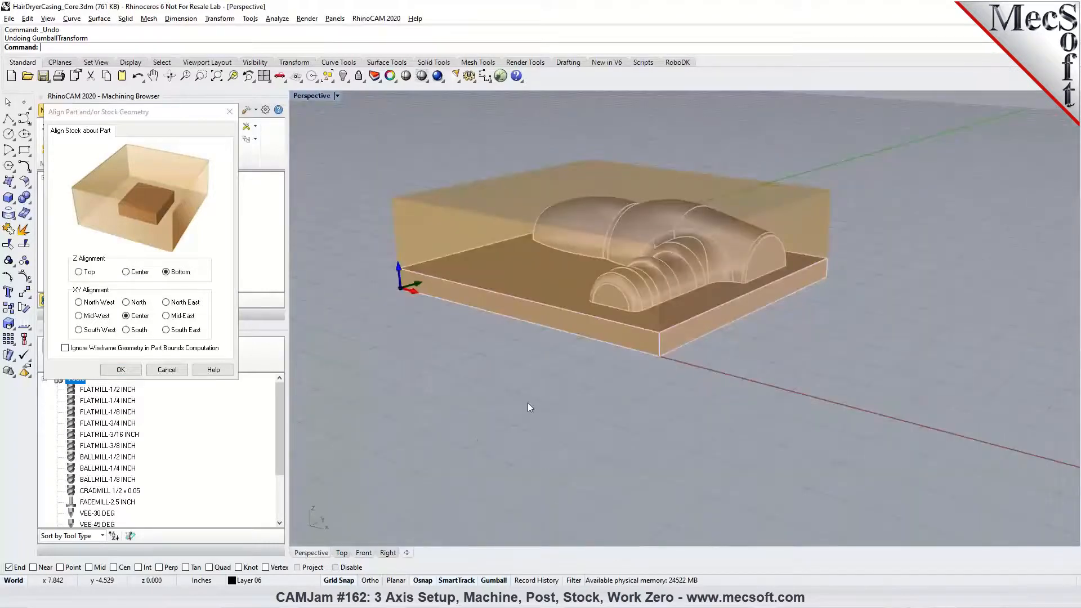
{"action": "left_click", "coordinate": [135, 275]}
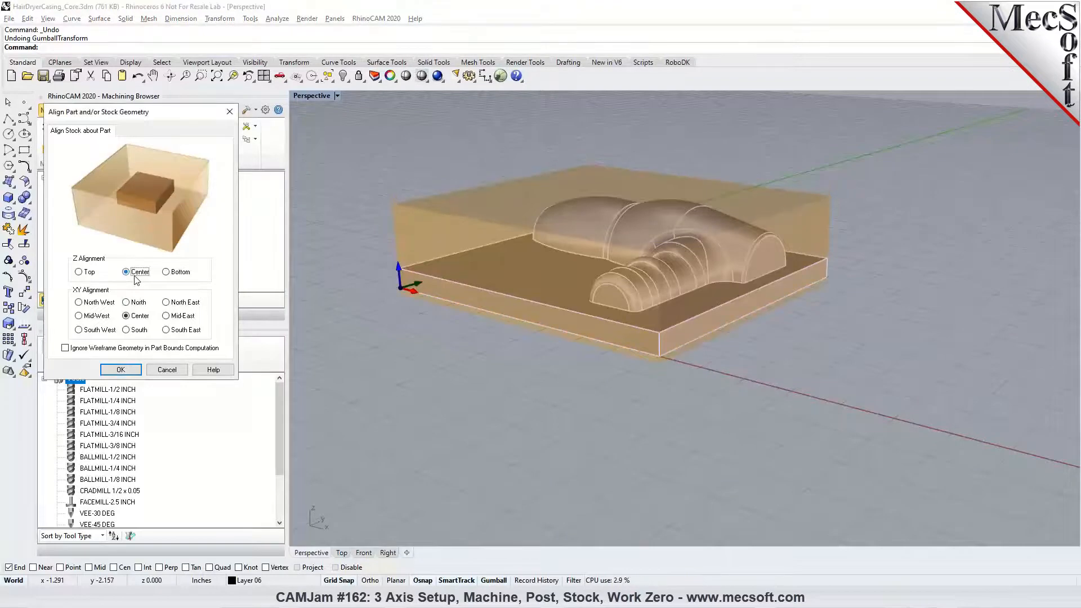
{"action": "left_click", "coordinate": [167, 272]}
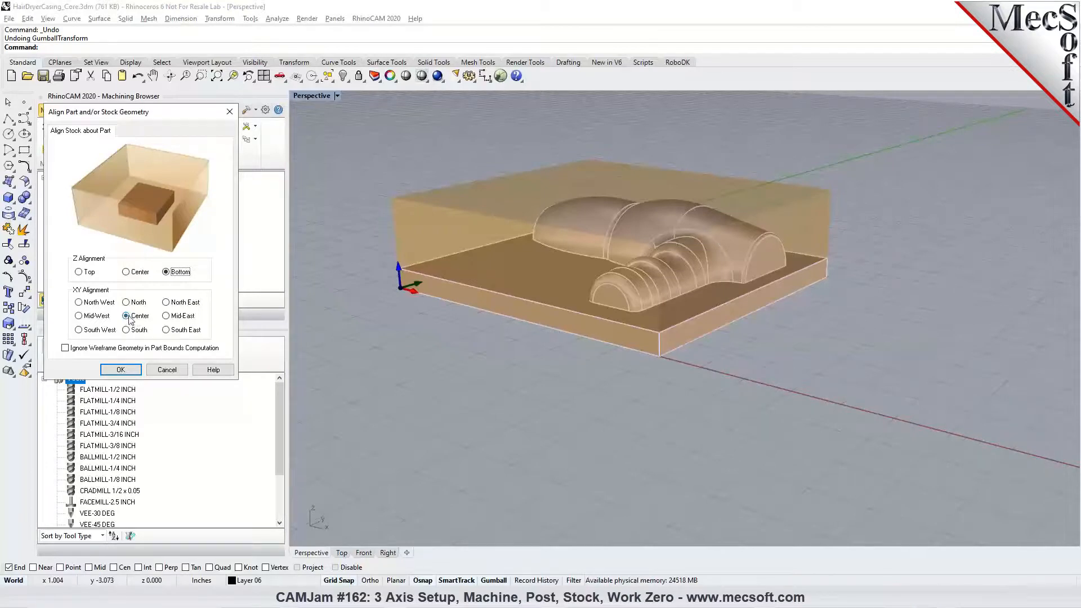
{"action": "left_click", "coordinate": [343, 552]}
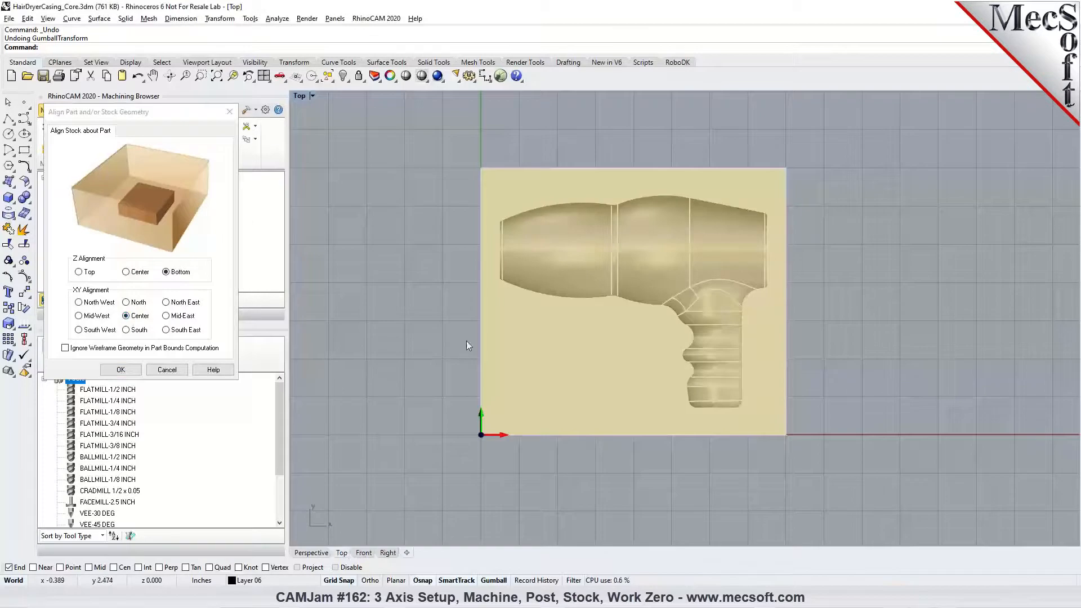
{"action": "left_click", "coordinate": [319, 556]}
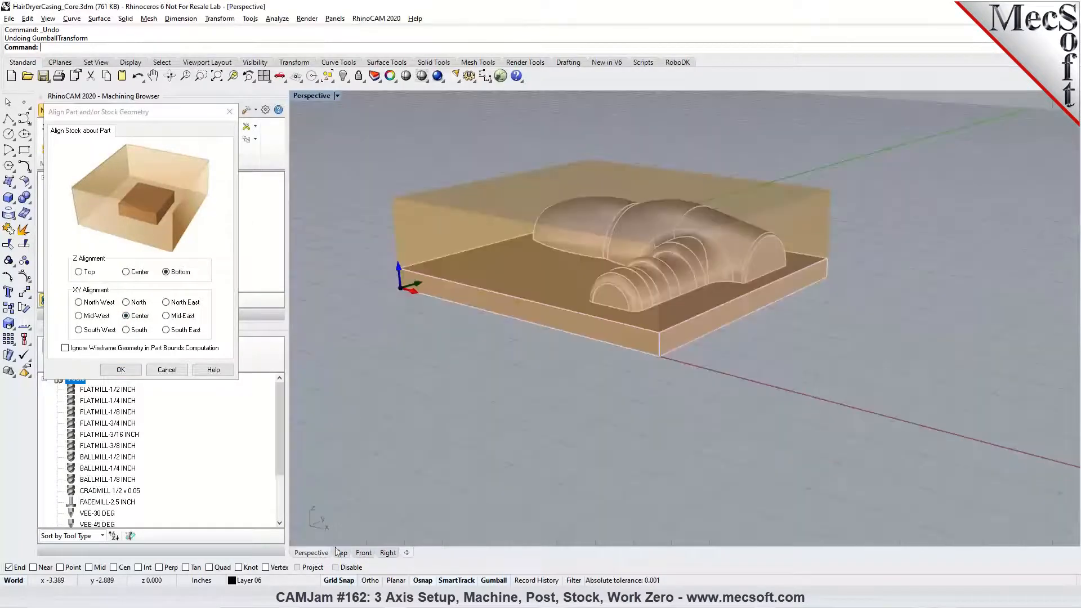
{"action": "left_click", "coordinate": [120, 369]}
Step: Assign ALUMINUM - 6061 from FeedsSpeedsDataINCH.xml as the stock material
{"action": "right_click_drag", "start_coordinate": [508, 401], "coordinate": [568, 432]}
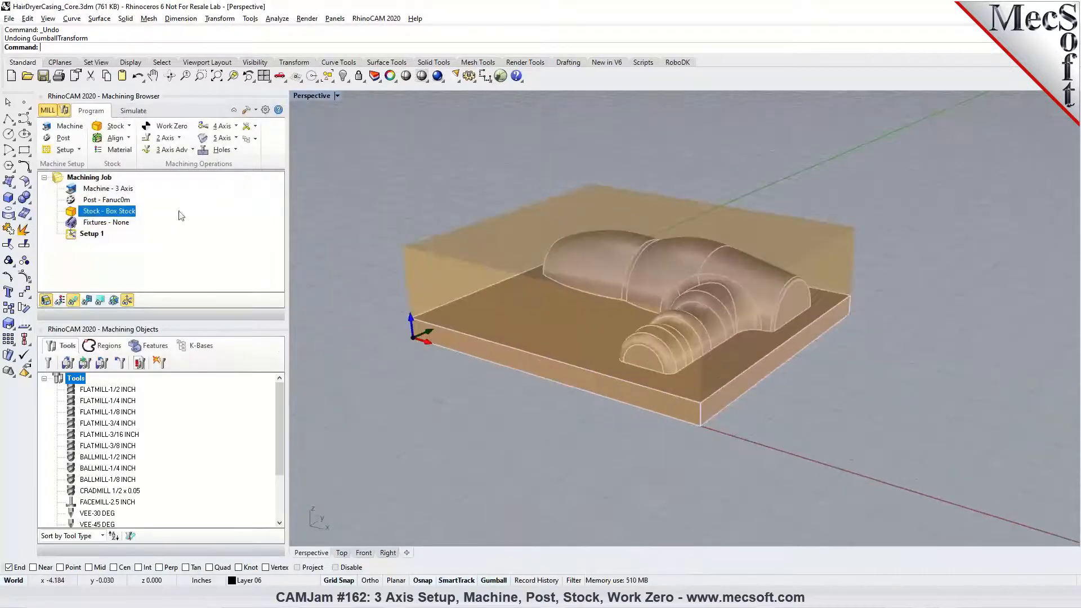
{"action": "left_click", "coordinate": [120, 150]}
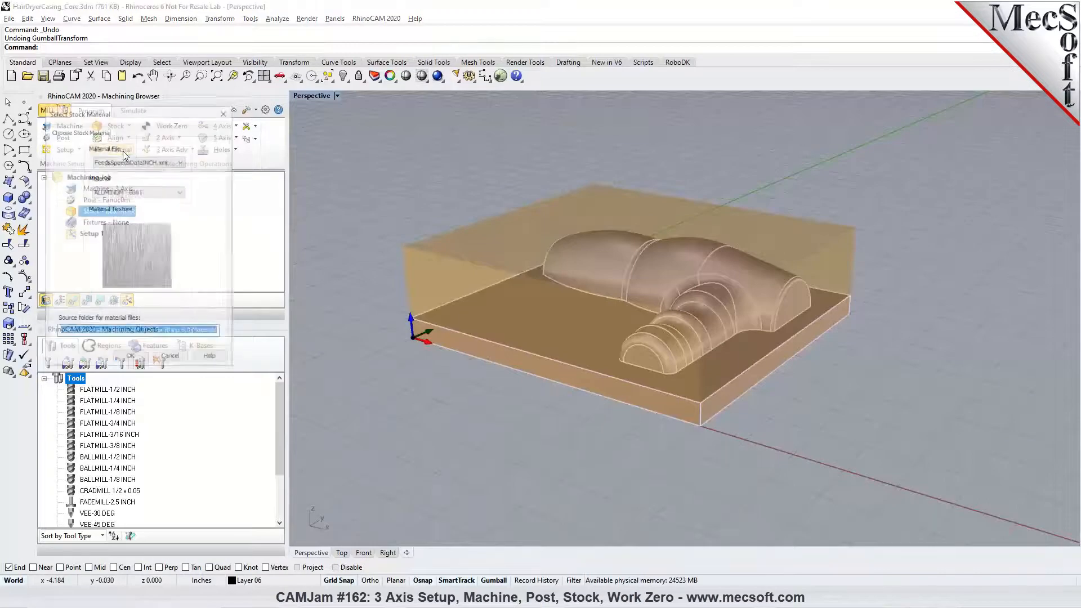
{"action": "left_click", "coordinate": [181, 192]}
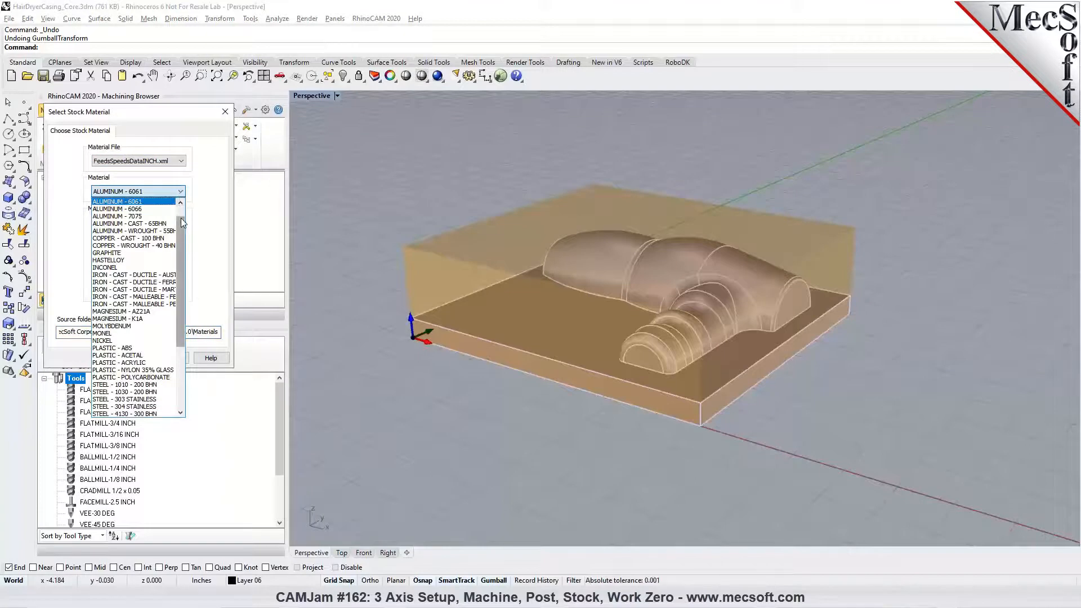
{"action": "left_click", "coordinate": [172, 206]}
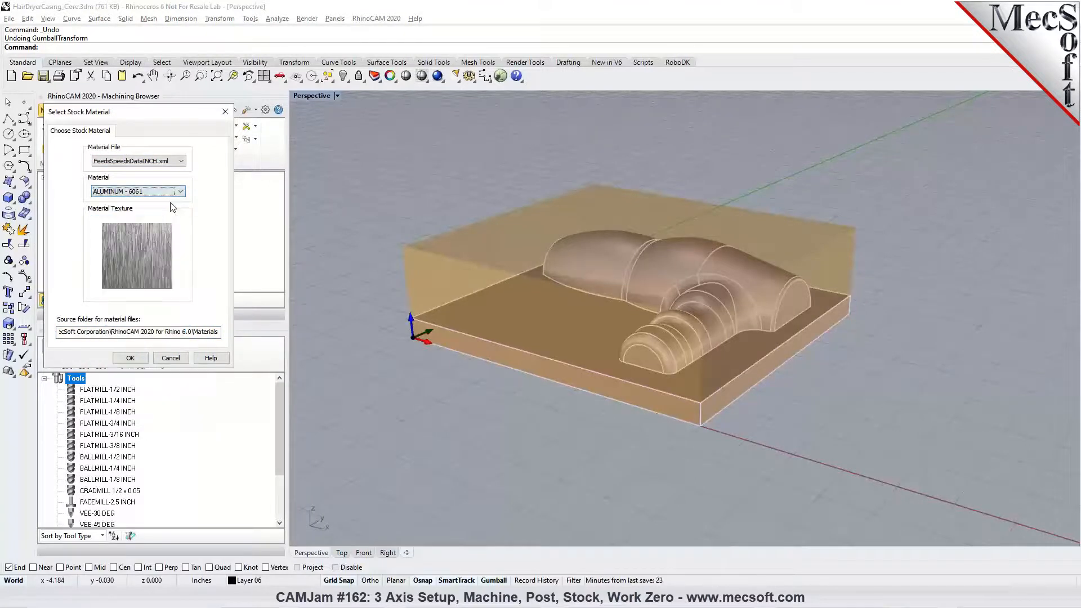
{"action": "left_click", "coordinate": [181, 193]}
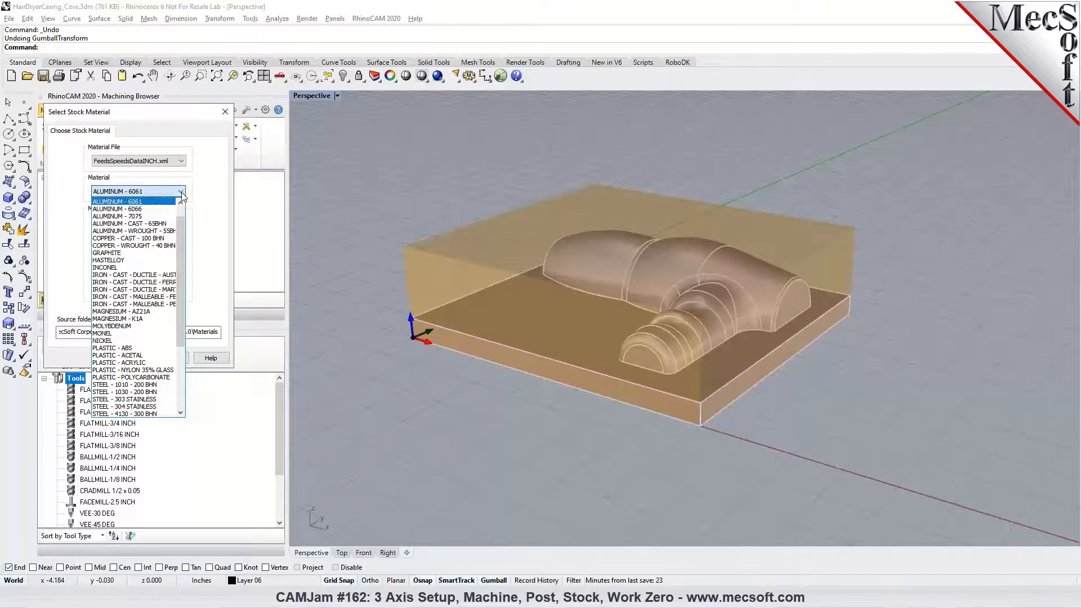
{"action": "left_click", "coordinate": [181, 194]}
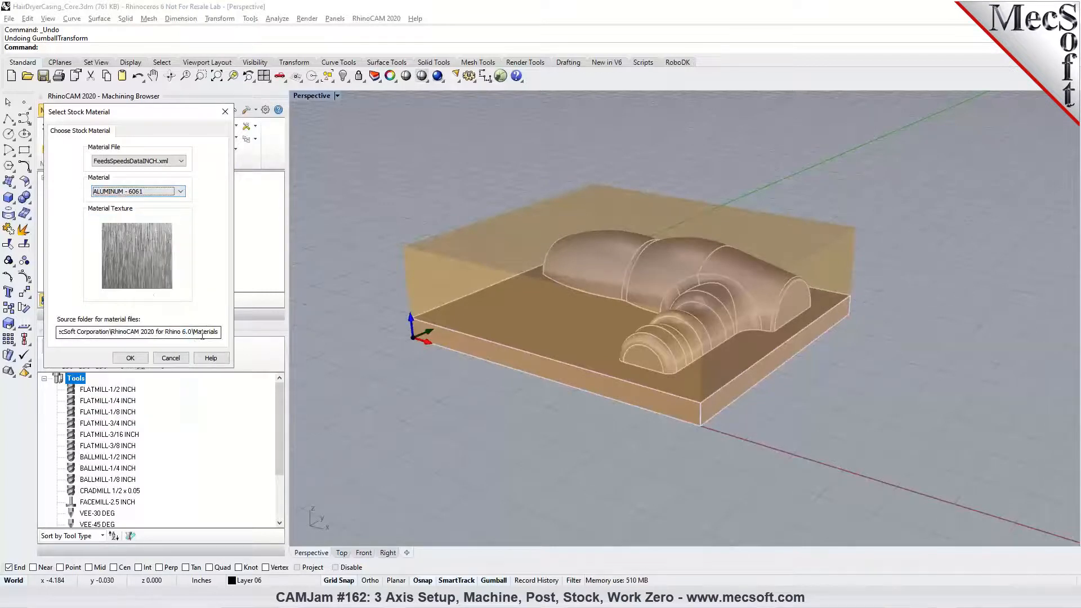
{"action": "left_click", "coordinate": [133, 358]}
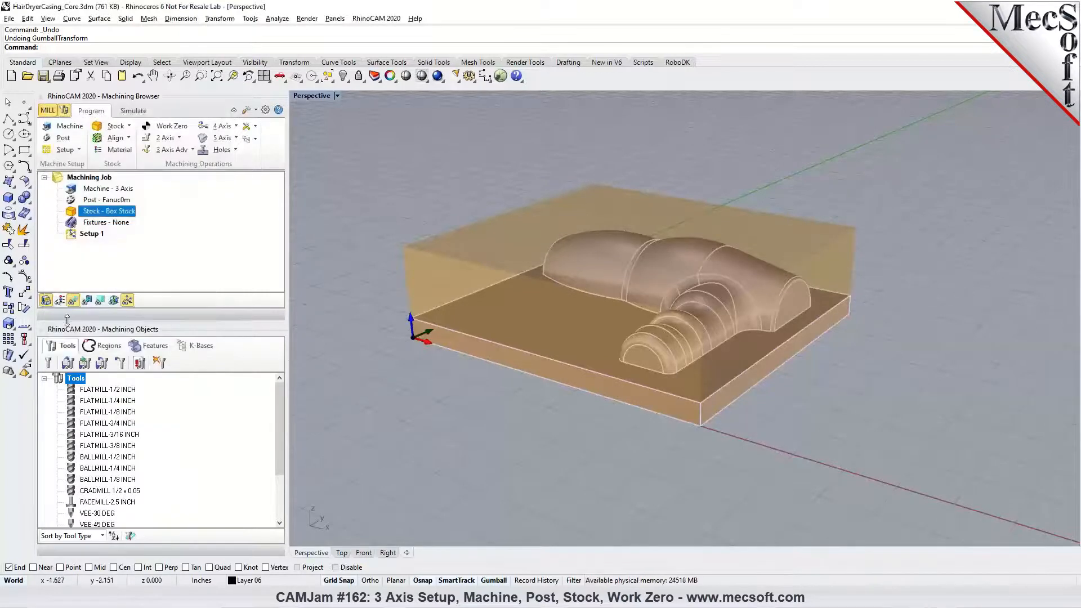
Step: Turn on material texture display for the stock and show the textured stock in simulation mode
{"action": "left_click", "coordinate": [60, 301]}
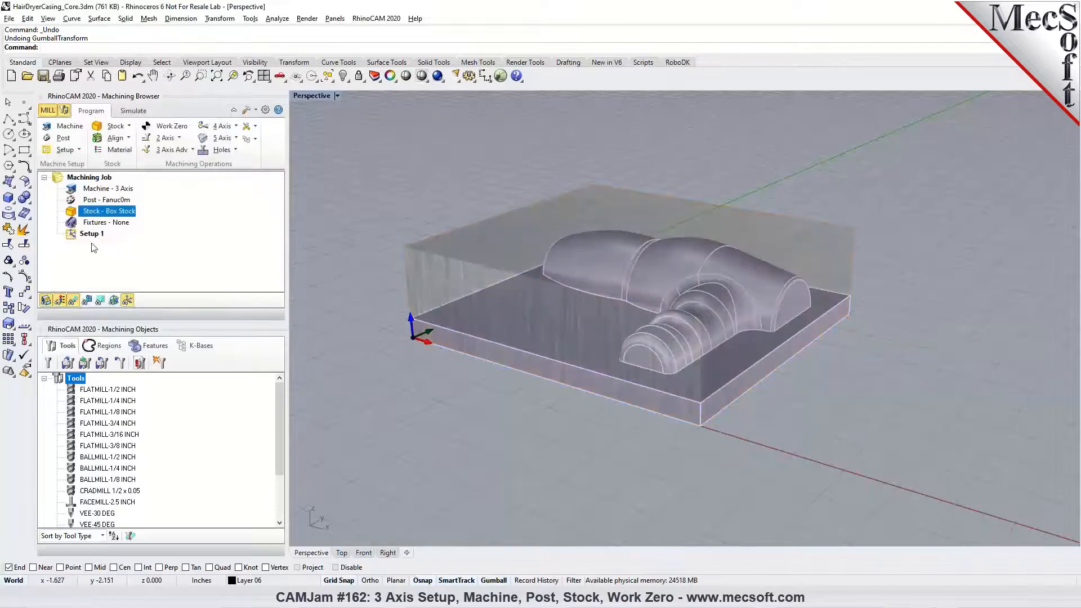
{"action": "left_click", "coordinate": [129, 113]}
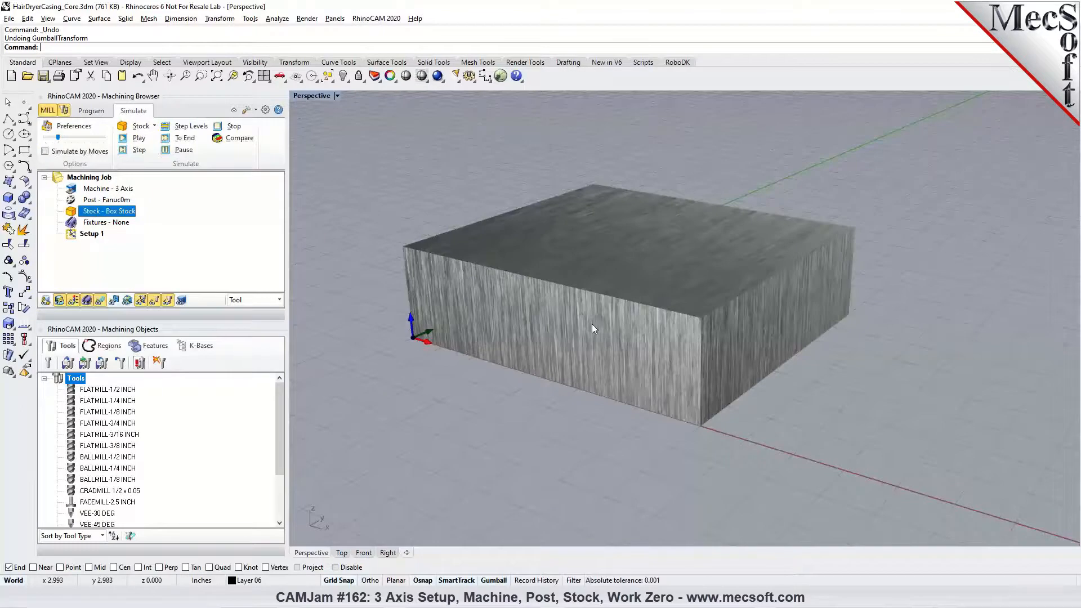
Step: Return to programming mode and turn off material texture display for the stock
{"action": "left_click", "coordinate": [90, 111]}
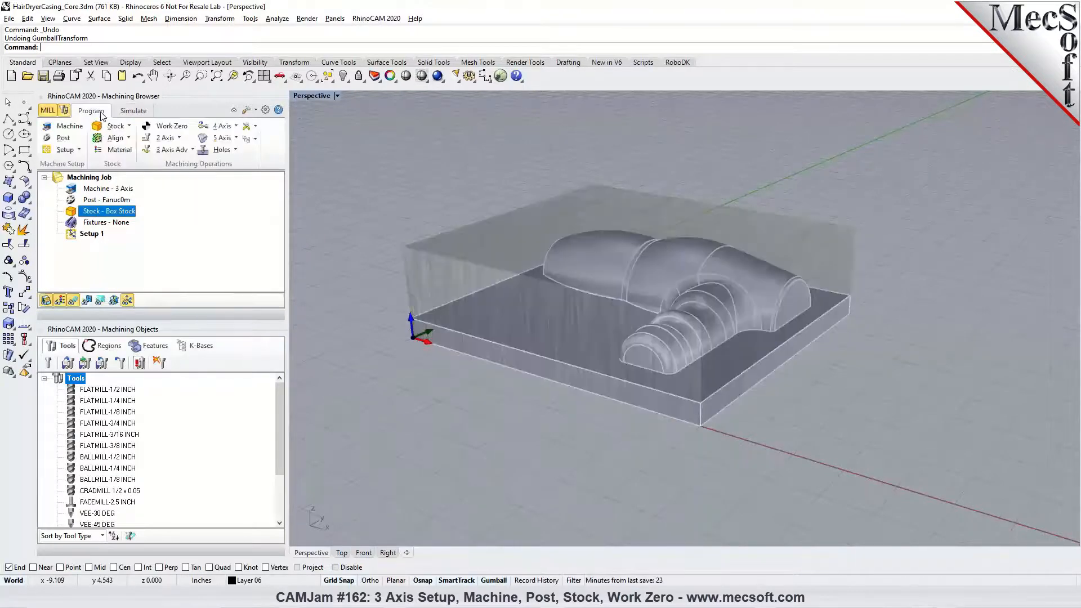
{"action": "left_click", "coordinate": [60, 301]}
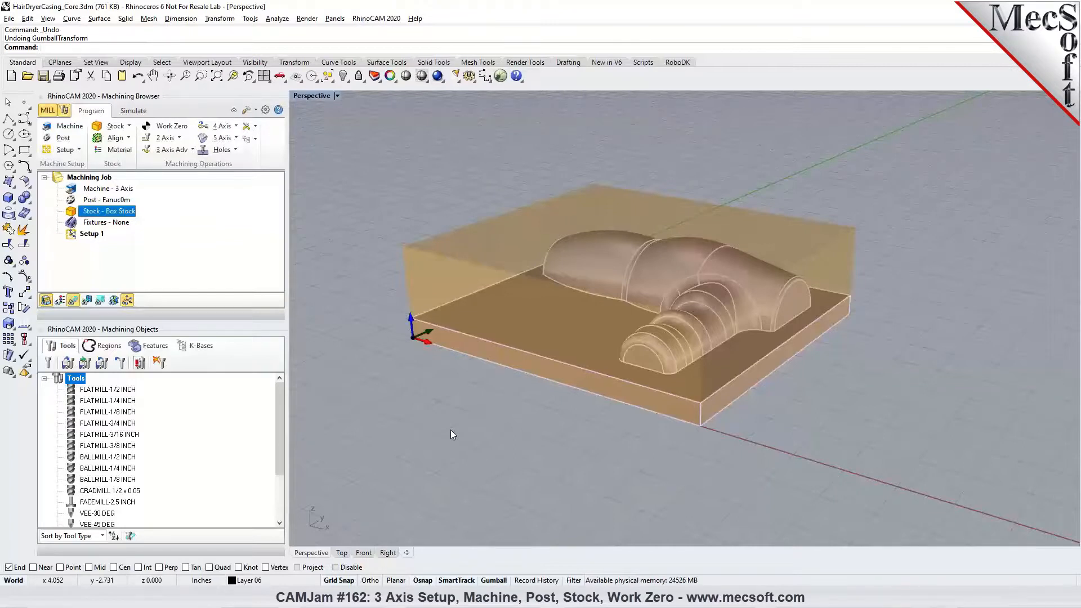
Step: Generate a work zero set to the stock box with zero face Highest Z and zero position South West
{"action": "left_click", "coordinate": [174, 129]}
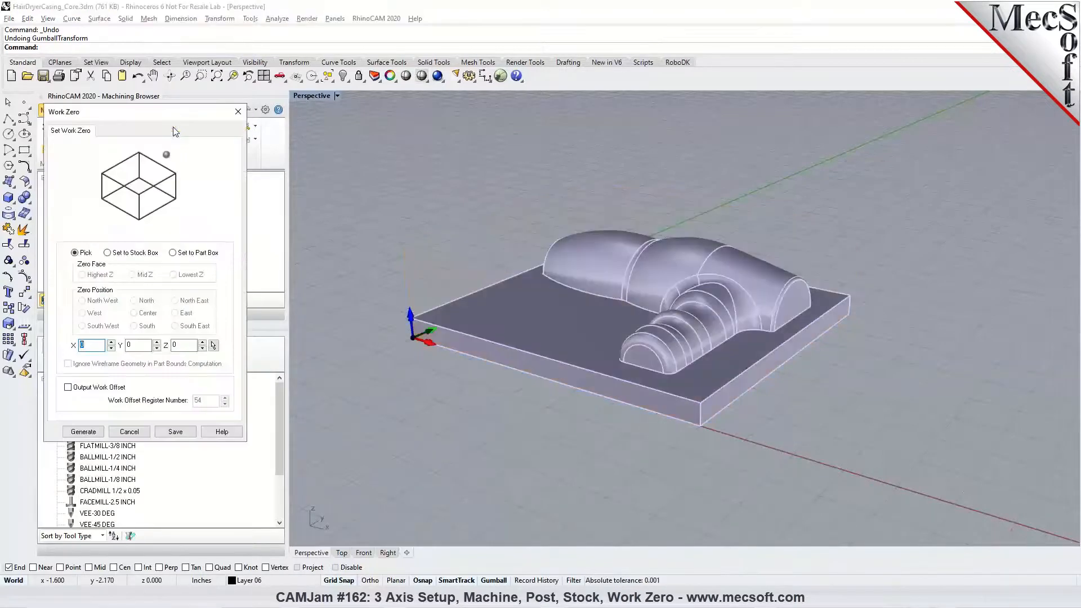
{"action": "left_click", "coordinate": [116, 255]}
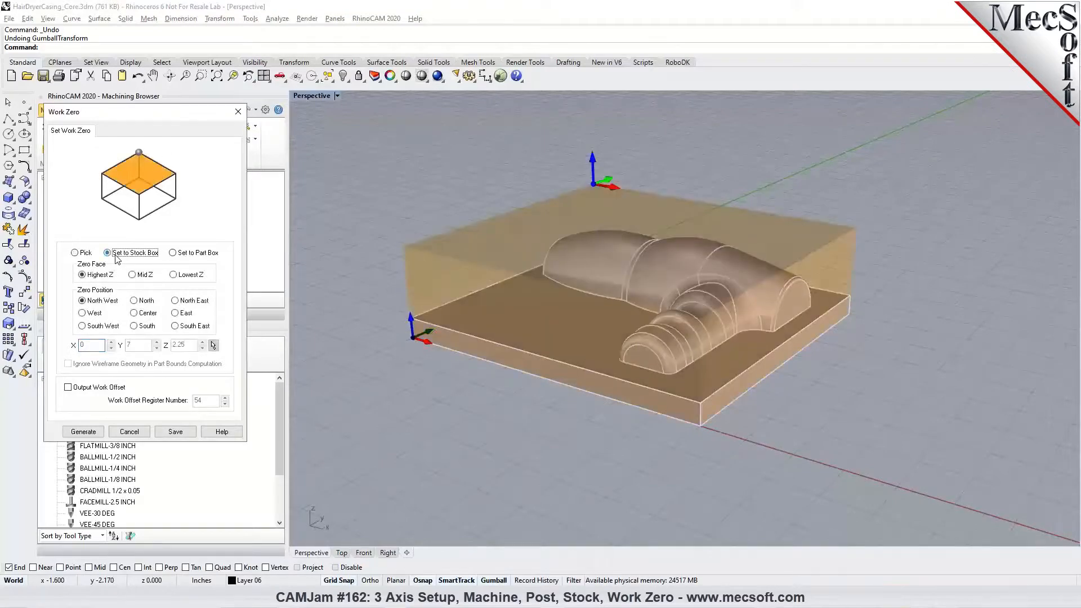
{"action": "left_click", "coordinate": [95, 275]}
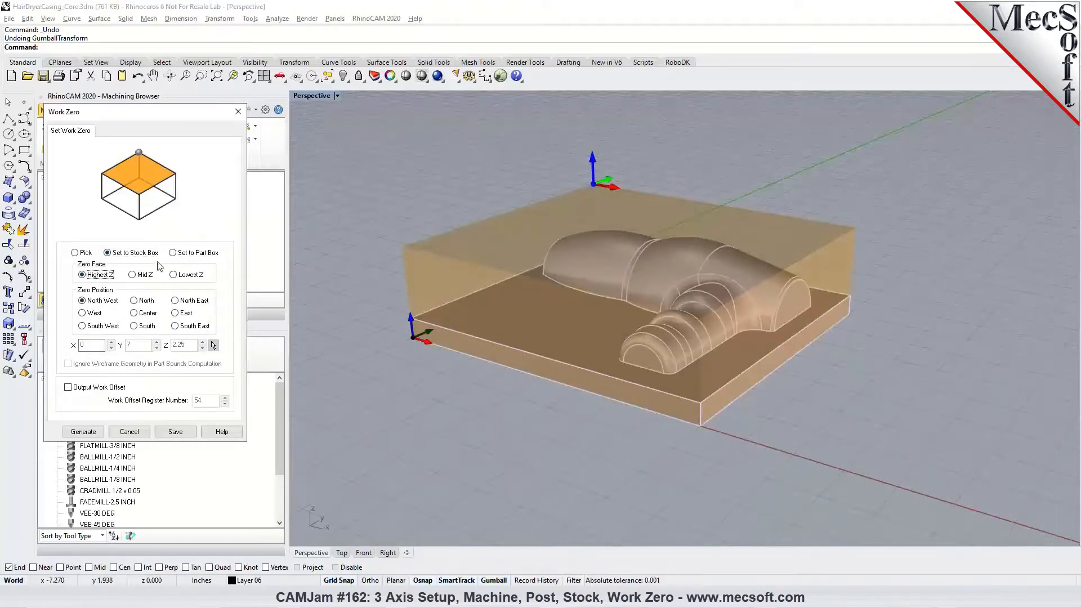
{"action": "left_click", "coordinate": [89, 326]}
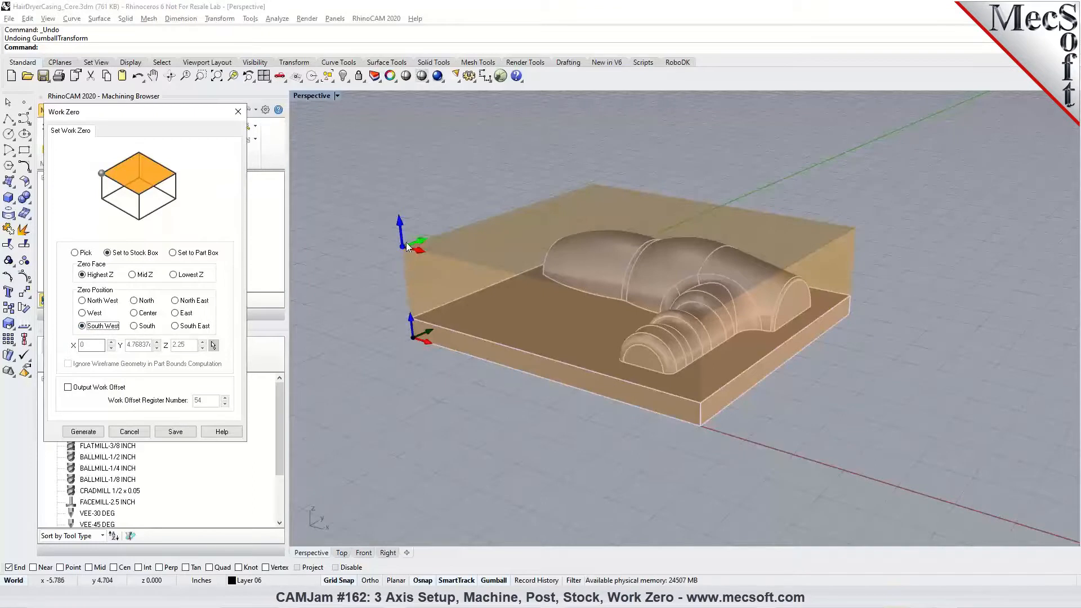
{"action": "left_click", "coordinate": [84, 431]}
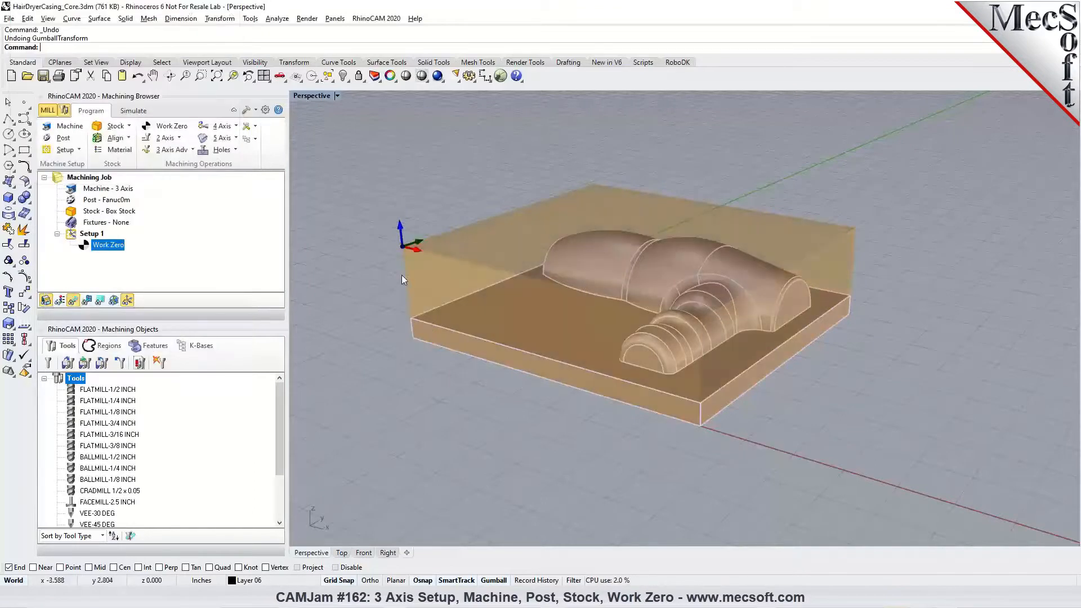
Step: Check the work zero on the simulated stock, return to programming mode and turn on the world coordinate system display
{"action": "left_click", "coordinate": [132, 111]}
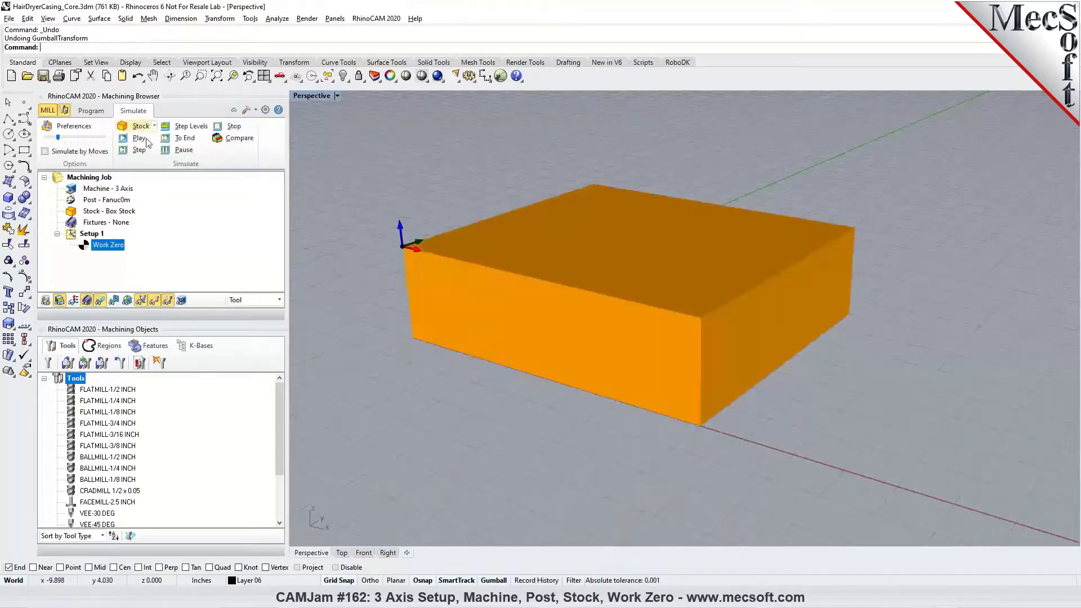
{"action": "scroll", "coordinate": [401, 249], "scroll_direction": "up", "scroll_amount": 1}
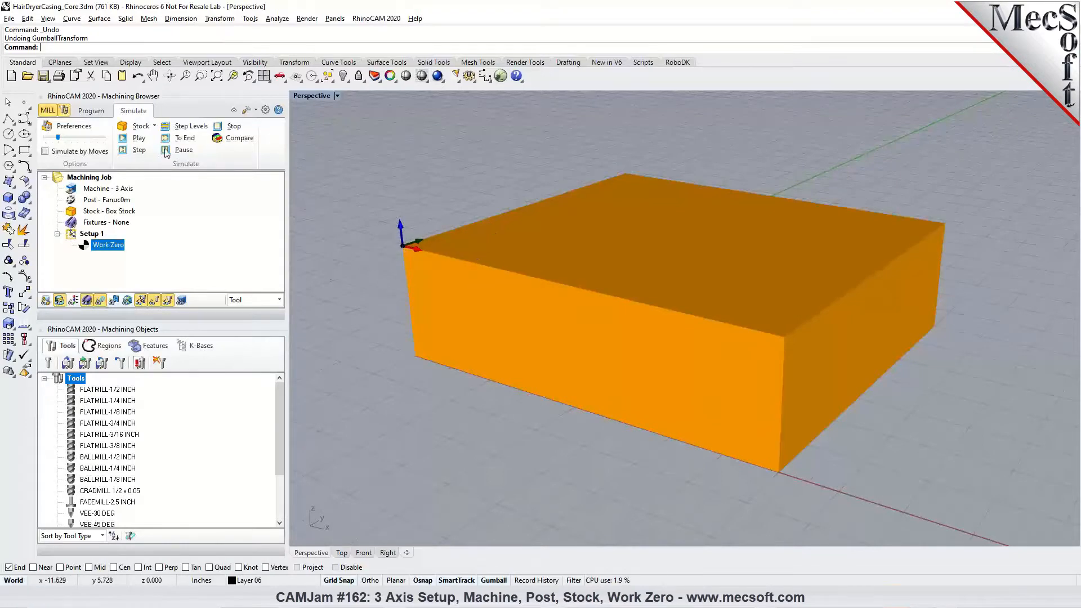
{"action": "left_click", "coordinate": [109, 115]}
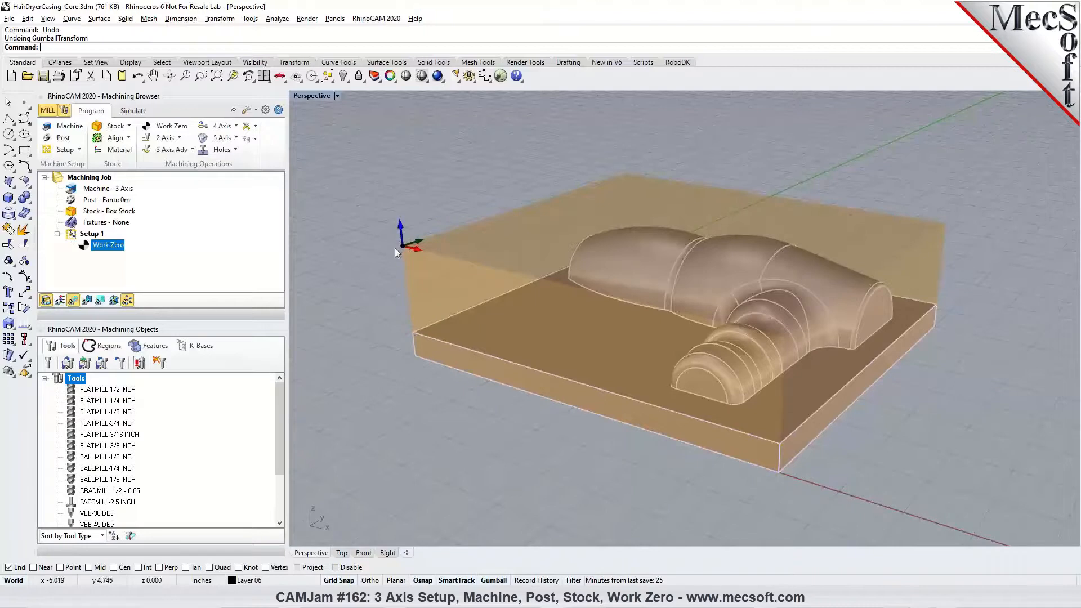
{"action": "left_click", "coordinate": [114, 299]}
{"action": "left_click", "coordinate": [127, 139]}
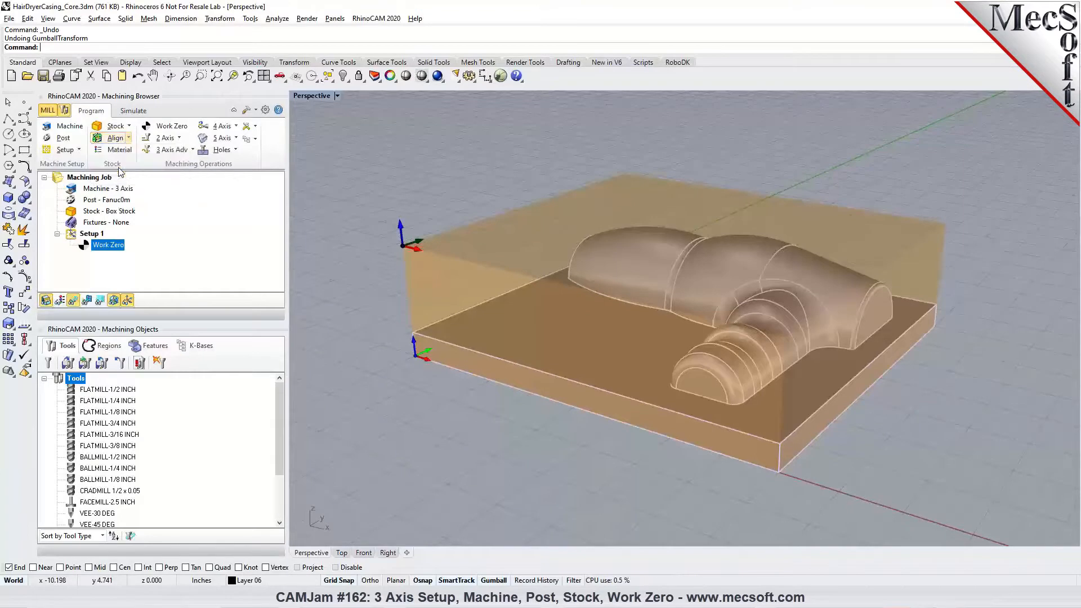
{"action": "left_click", "coordinate": [119, 170]}
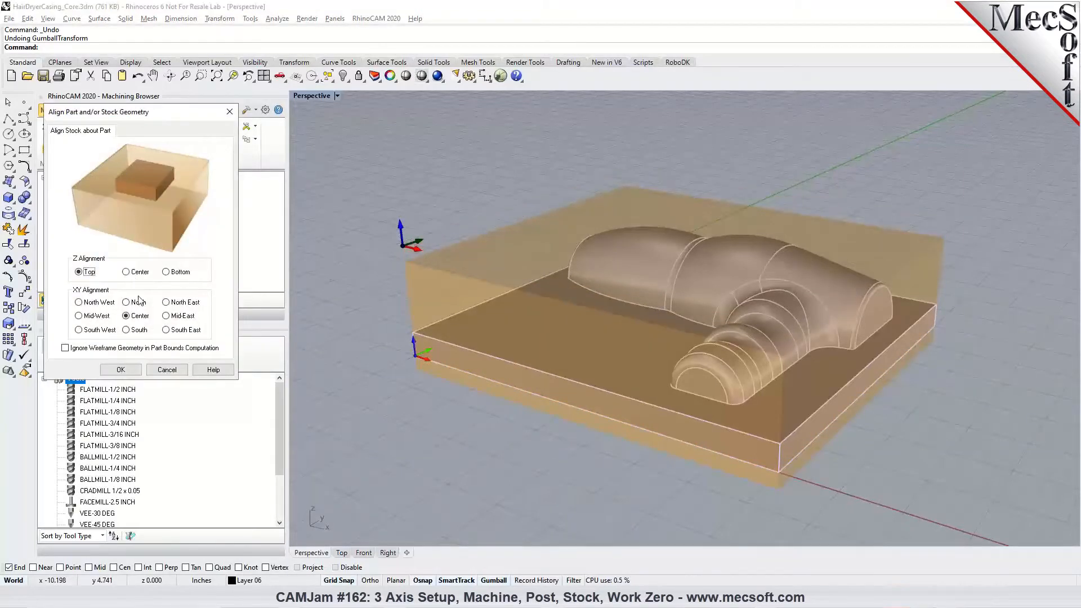
{"action": "left_click", "coordinate": [167, 369]}
Step: Try to locate the world coordinate system origin on the stock box at Highest Z, South West
{"action": "left_click", "coordinate": [127, 138]}
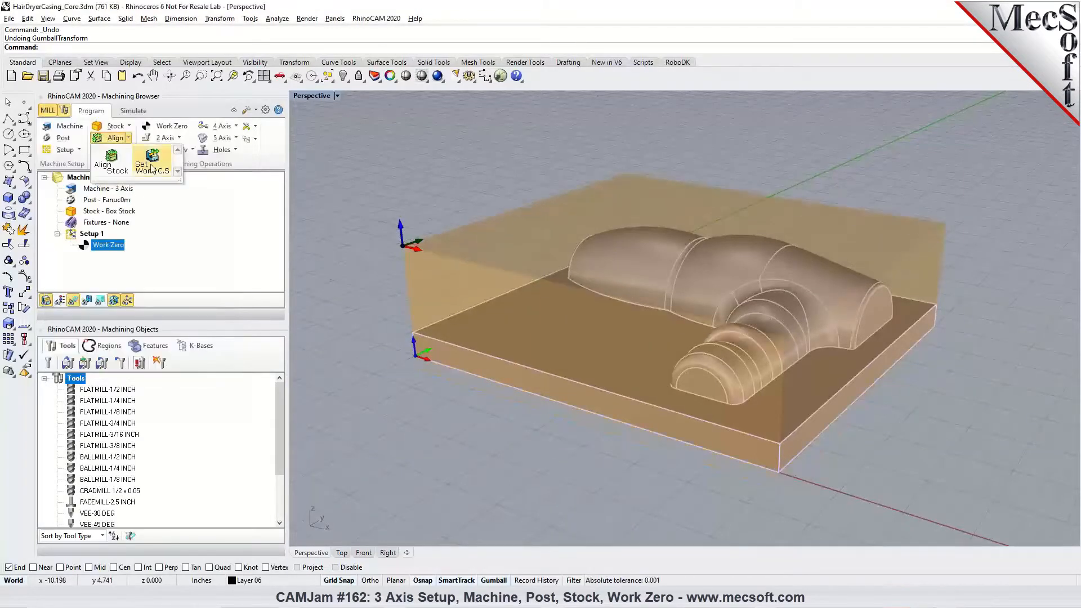
{"action": "left_click", "coordinate": [144, 165]}
{"action": "left_click", "coordinate": [143, 270]}
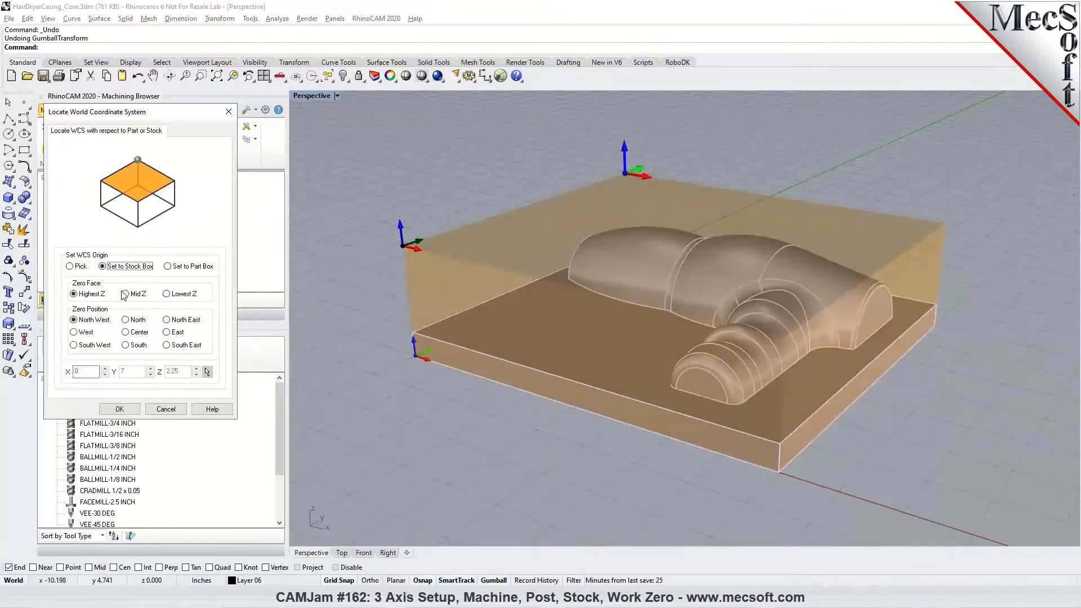
{"action": "left_click", "coordinate": [87, 345]}
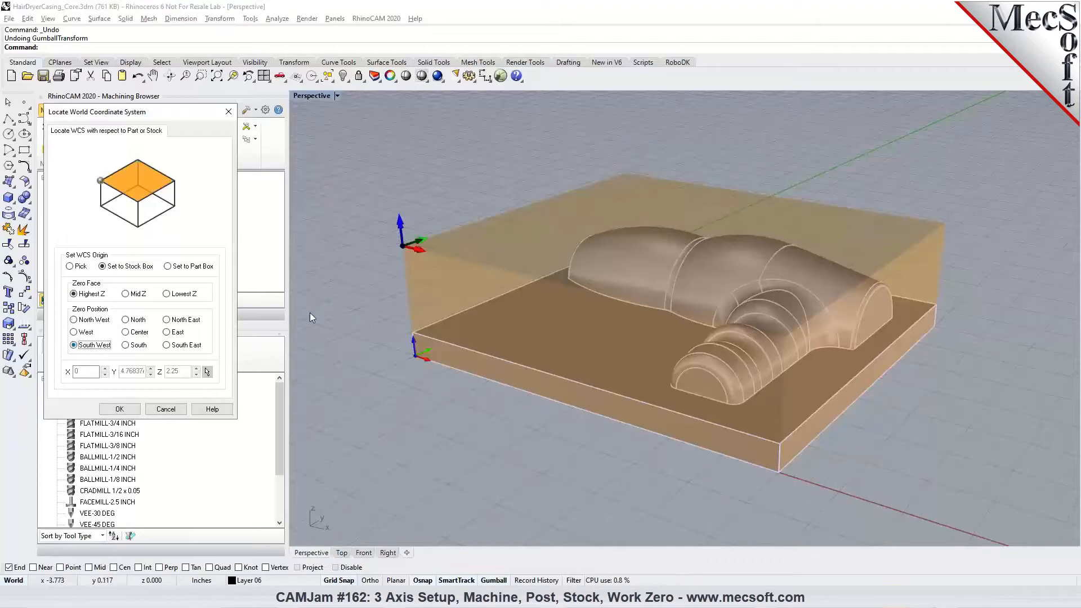
{"action": "left_click", "coordinate": [171, 408]}
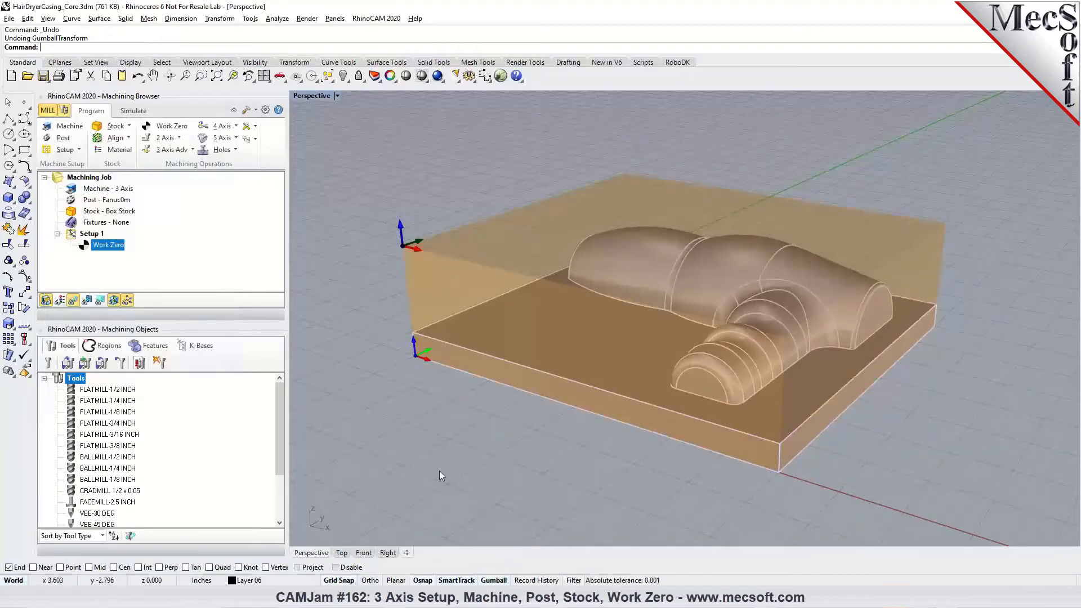